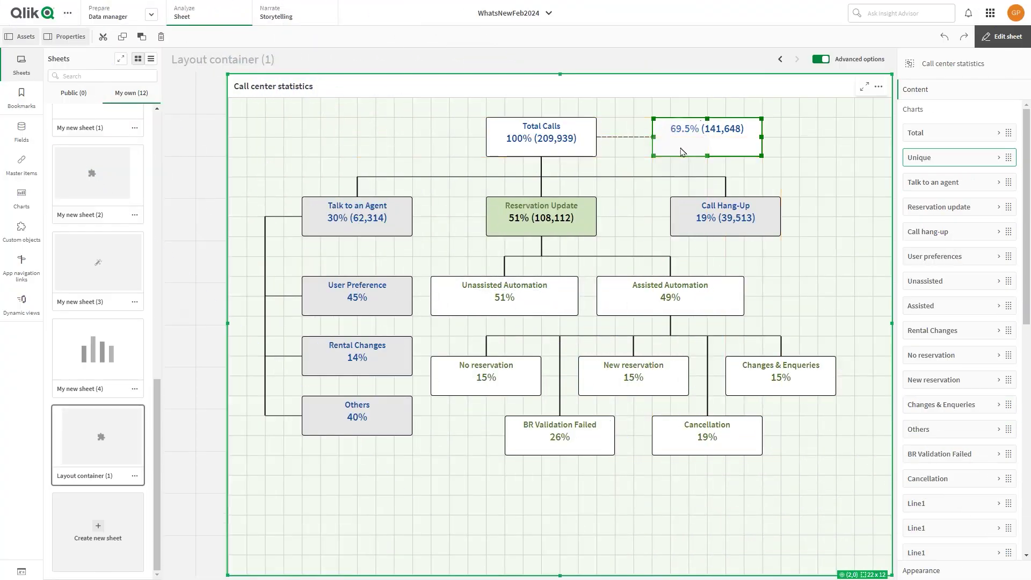
Step: Nudge the 69.5% box left, then drop the Cancellation and BR Validation Failed boxes one grid row lower
drag(725, 138, 707, 138)
click(707, 129)
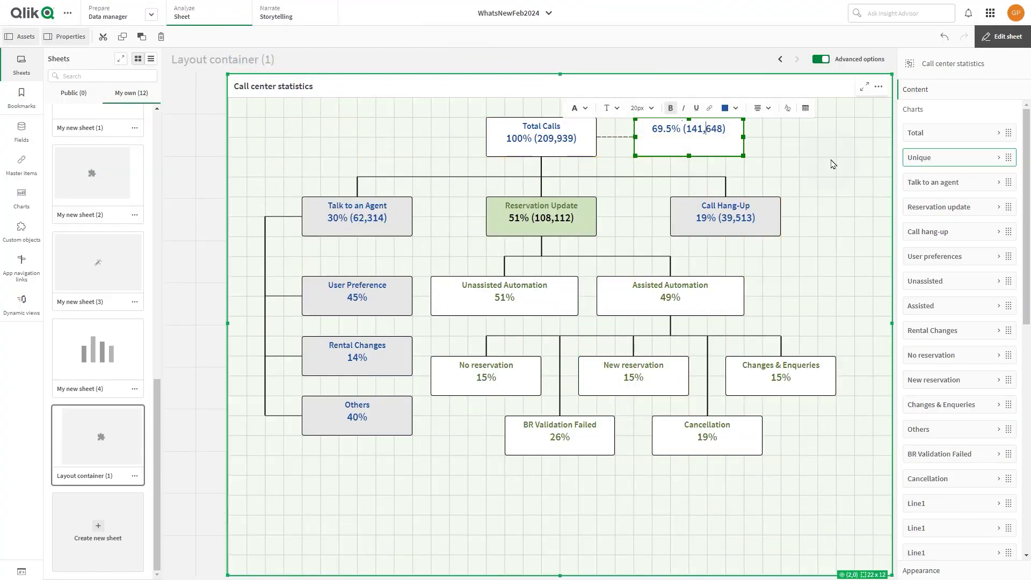
click(833, 164)
drag(745, 440, 741, 460)
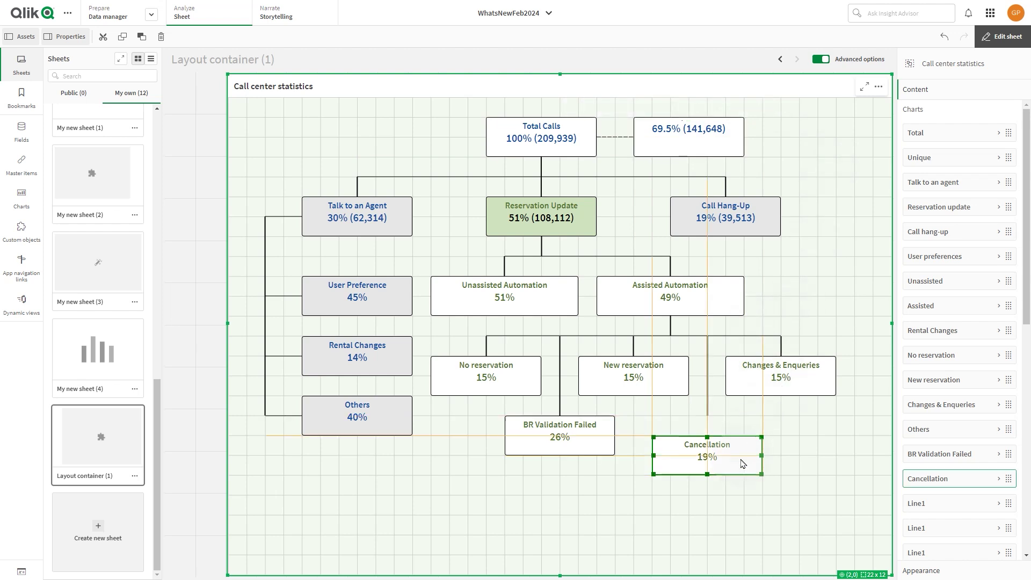
mouse_move(602, 451)
mouse_down()
mouse_move(600, 411)
mouse_move(601, 471)
mouse_up()
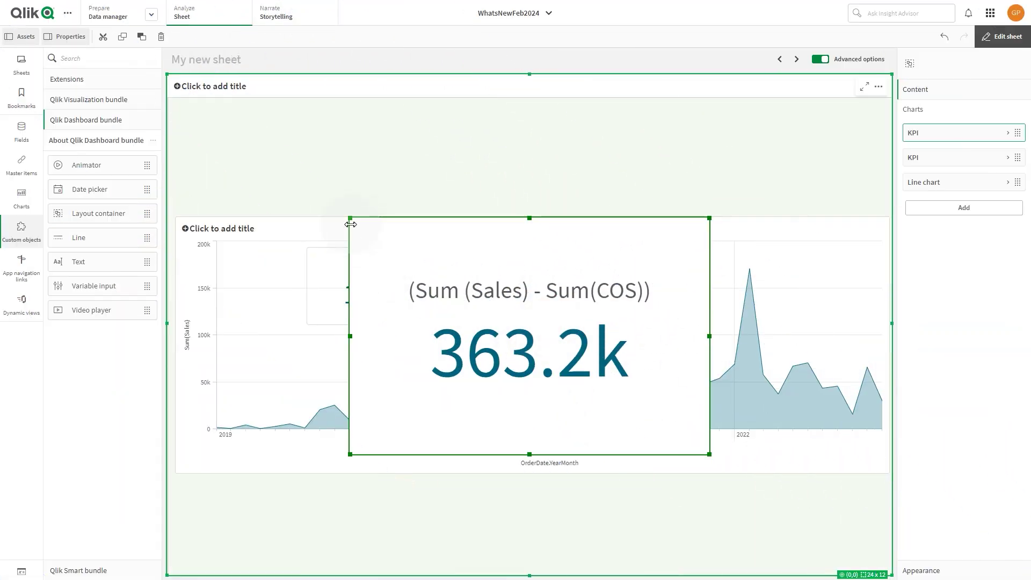
Step: Shrink the 363.2k KPI into the chart's upper right and bring up its background colour styling
drag(349, 217, 733, 230)
right_click(738, 293)
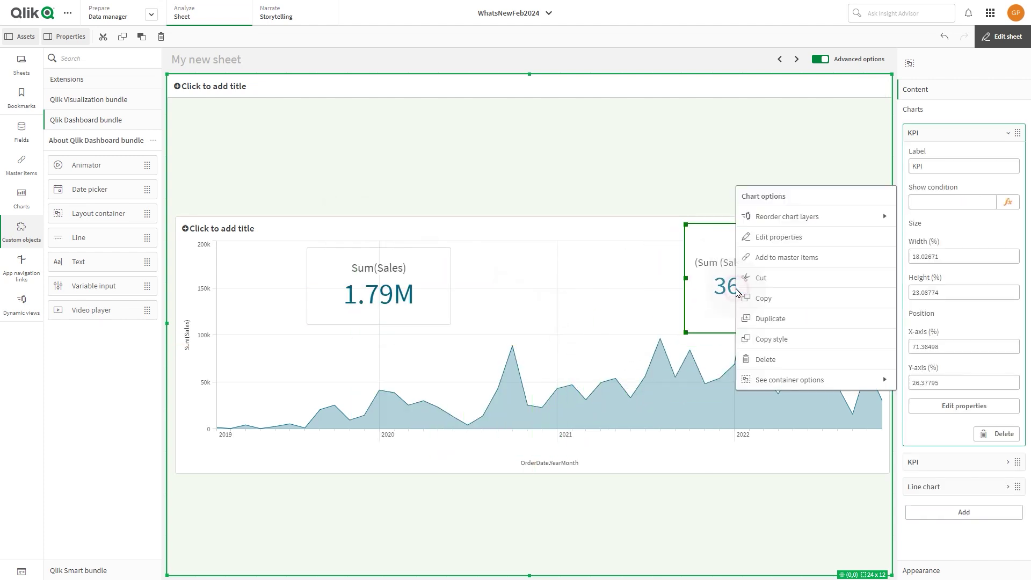
click(771, 237)
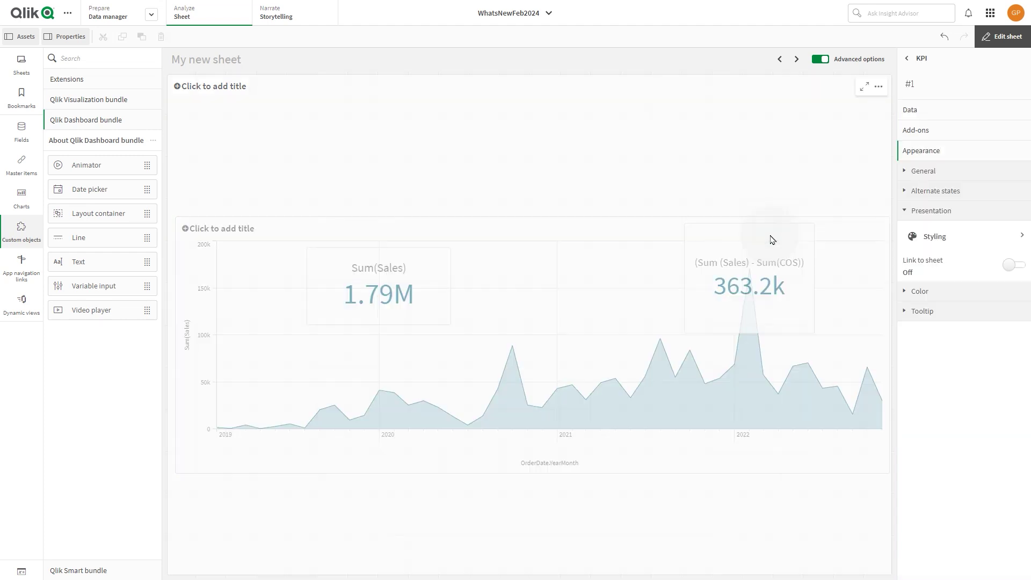
click(940, 239)
click(1015, 307)
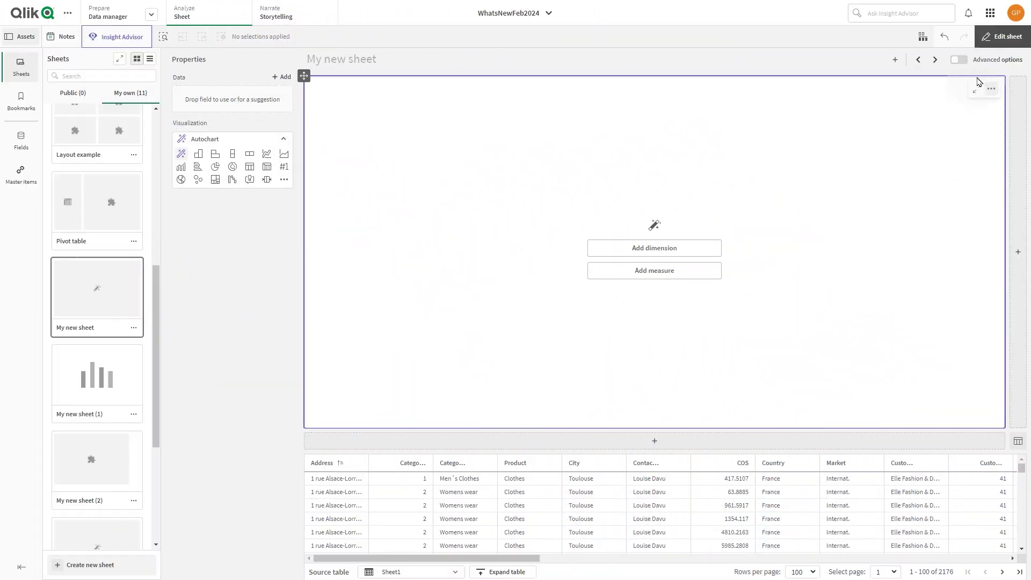
Step: With advanced options on, replace the sheet's empty chart with a Qlik Dashboard bundle Layout container
click(959, 60)
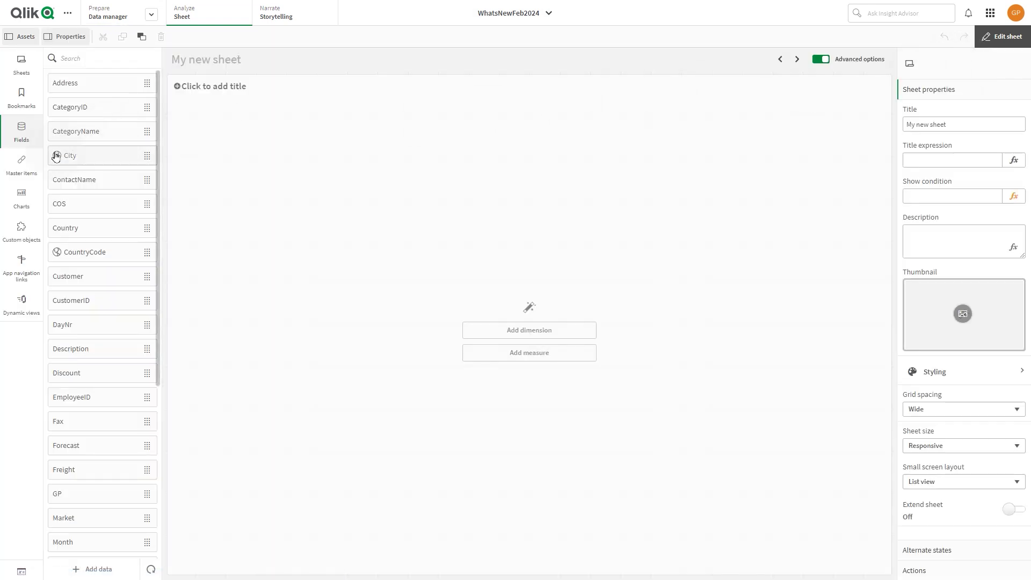
click(22, 230)
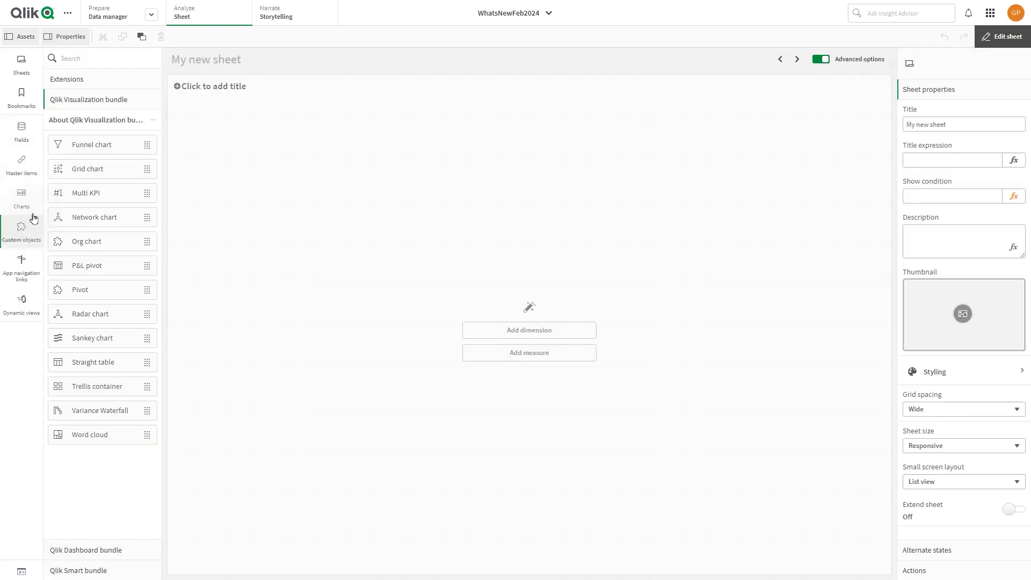
click(91, 551)
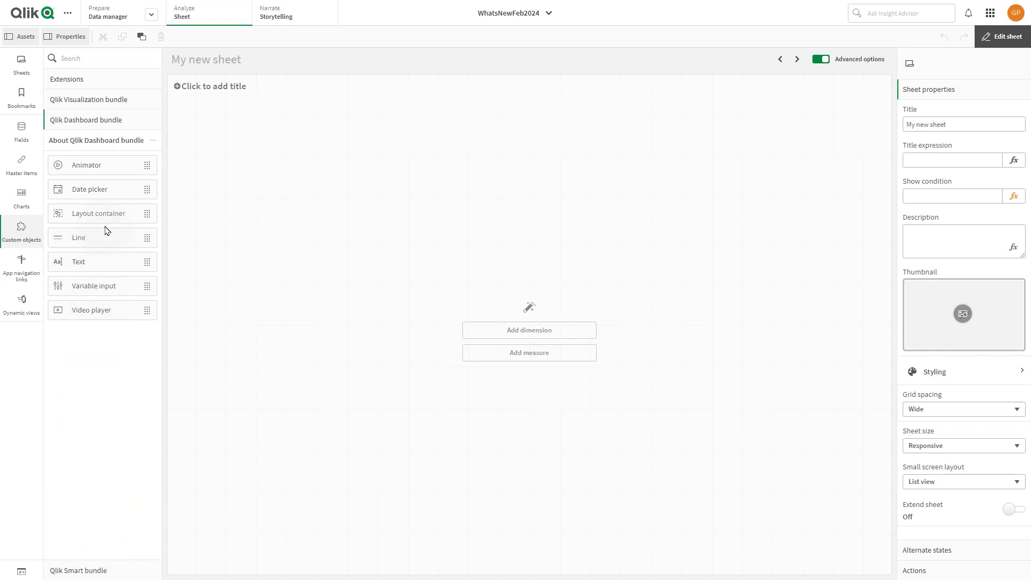
drag(118, 219, 419, 336)
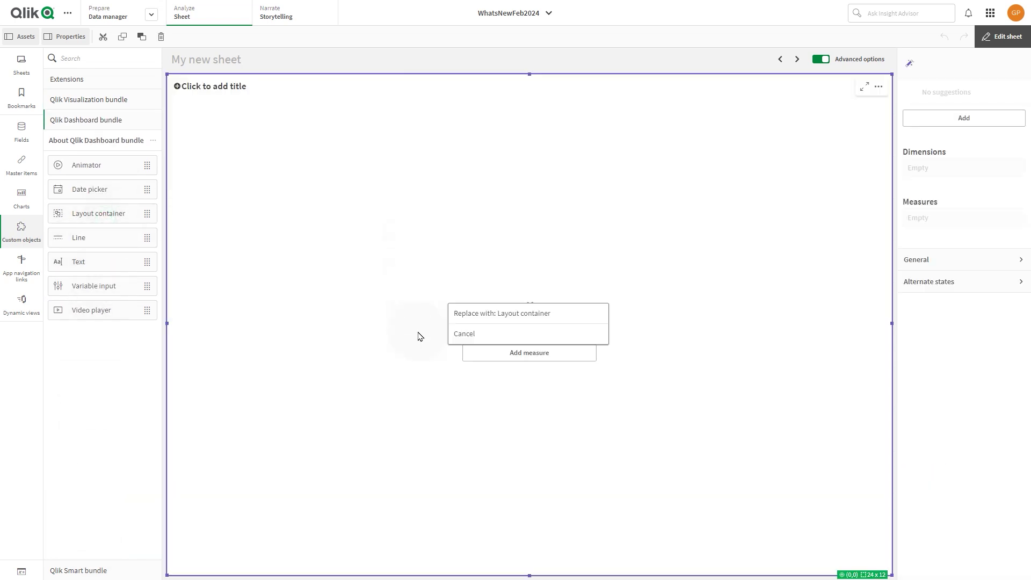
click(485, 313)
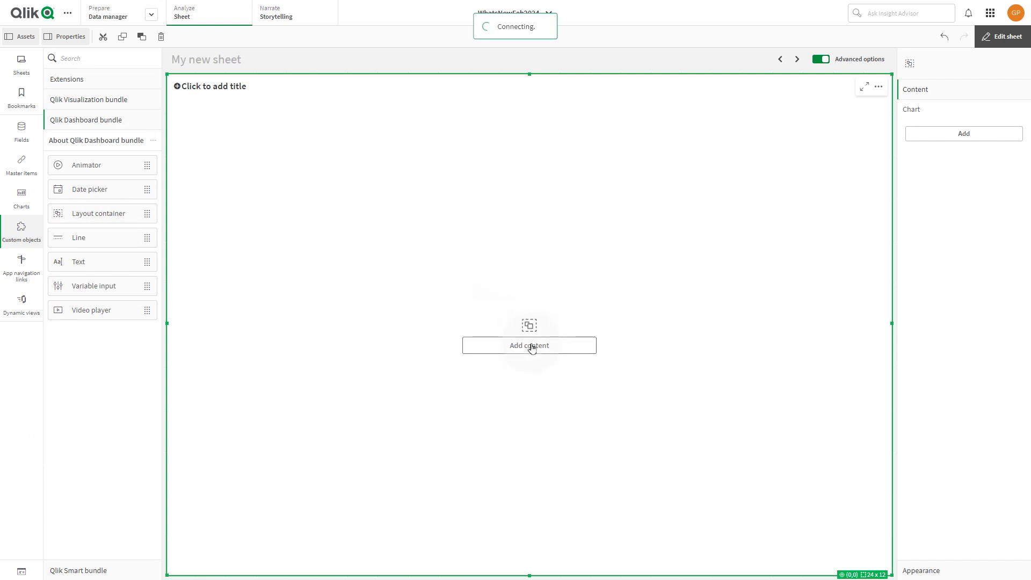
Step: Add a line chart as content inside the layout container
click(529, 347)
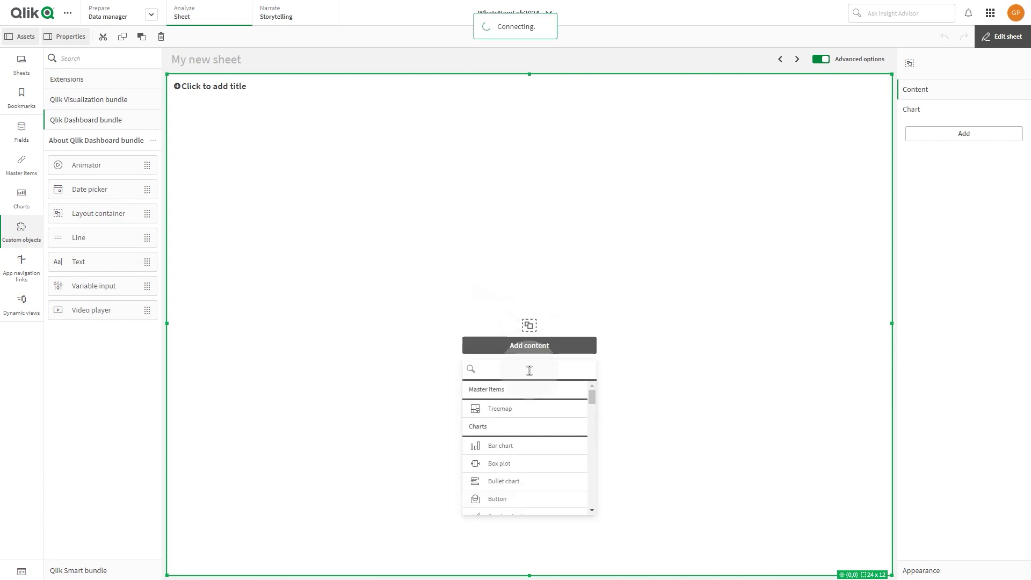
drag(593, 398, 592, 417)
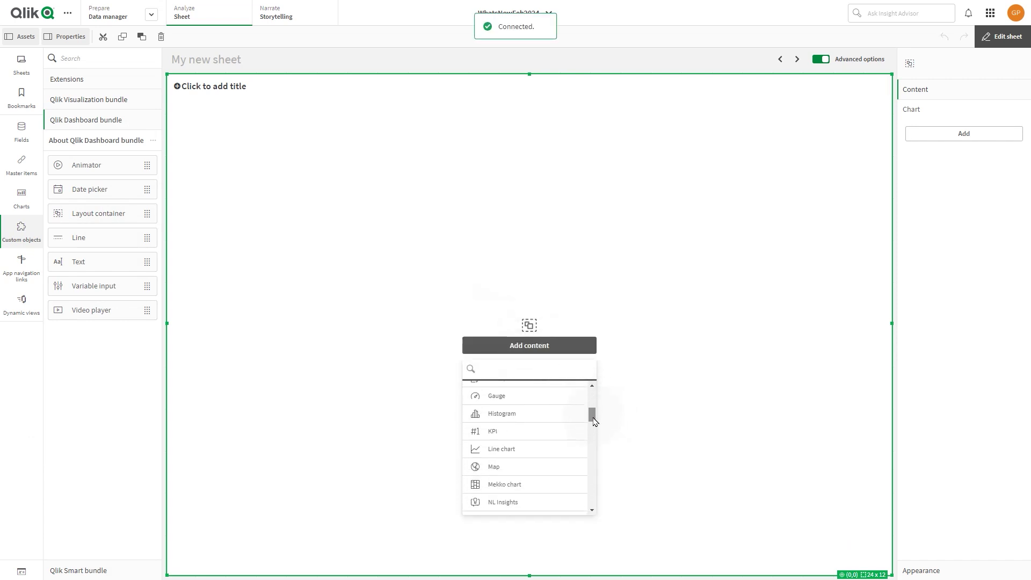
click(489, 423)
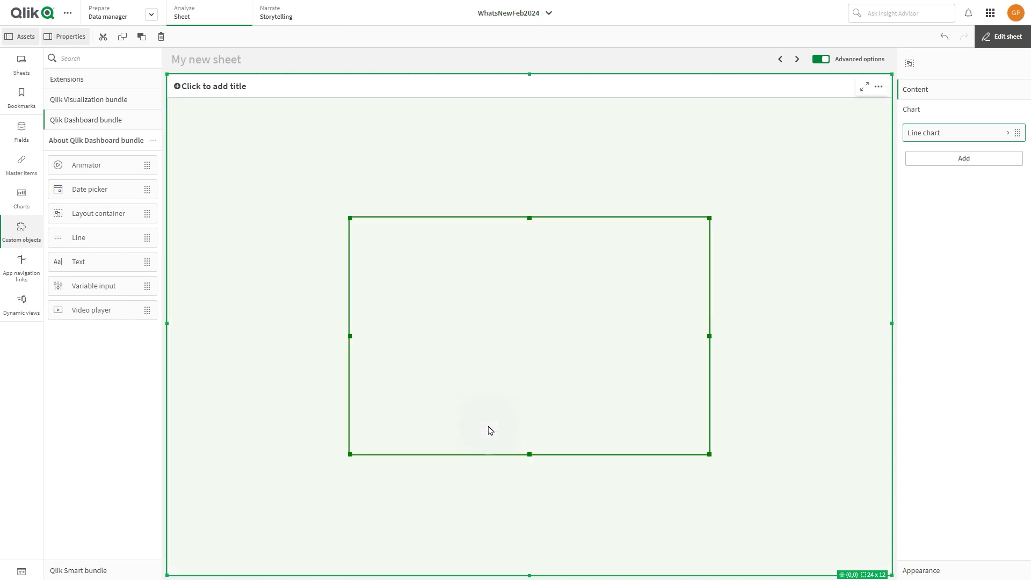
Step: Set OrderDate.YearMonth as the line chart's dimension
click(520, 342)
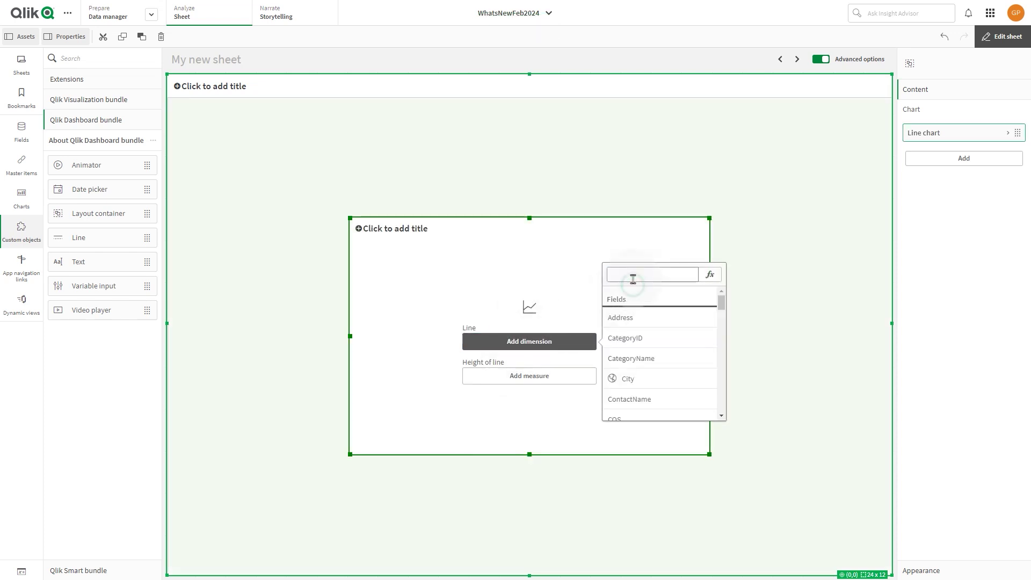
text(orde)
drag(722, 330, 721, 410)
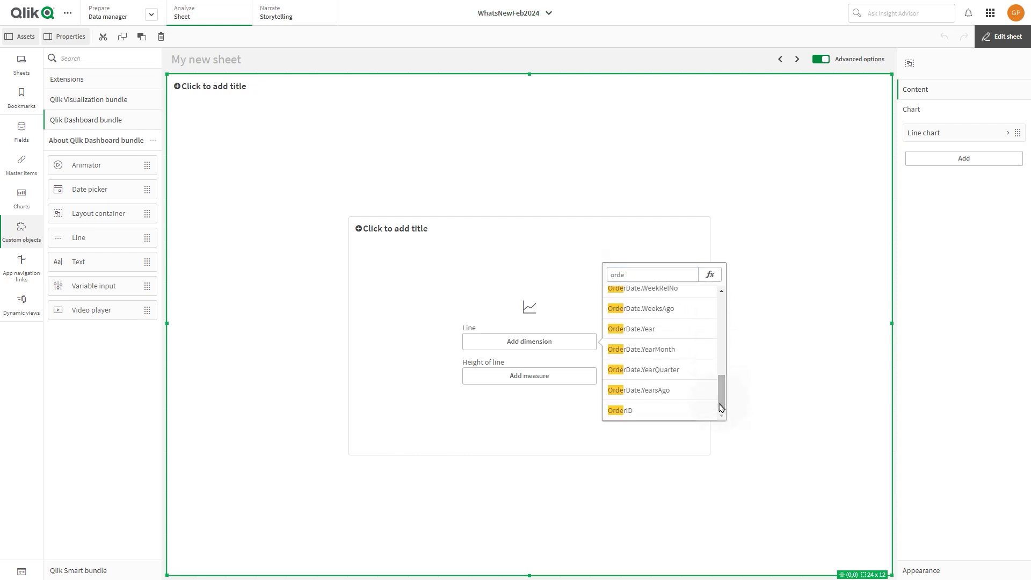
click(638, 357)
Step: Add a Sum(Sales) measure and widen the chart to the container's left and right edges
click(553, 376)
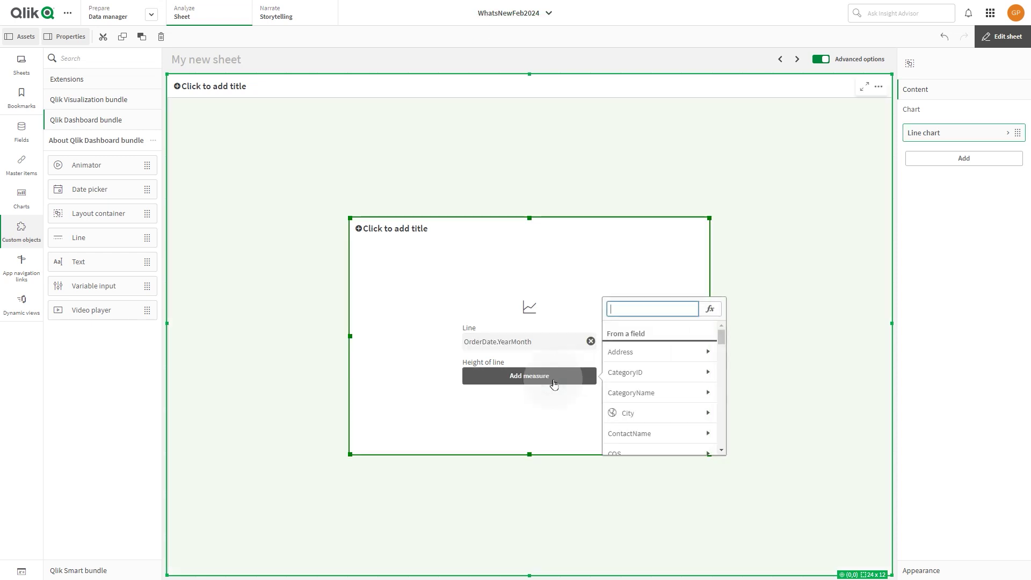
text(Sa)
click(652, 432)
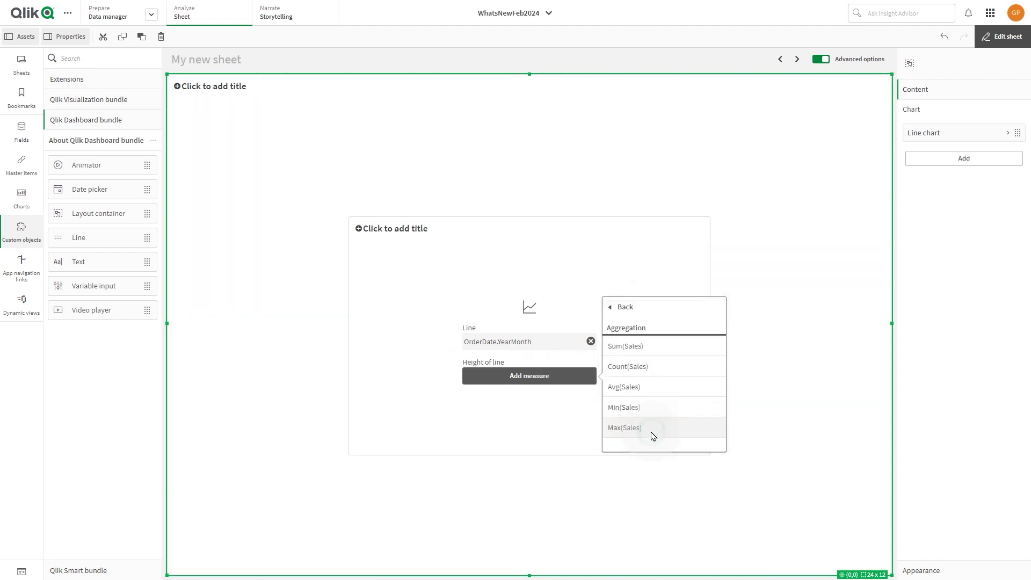
click(644, 351)
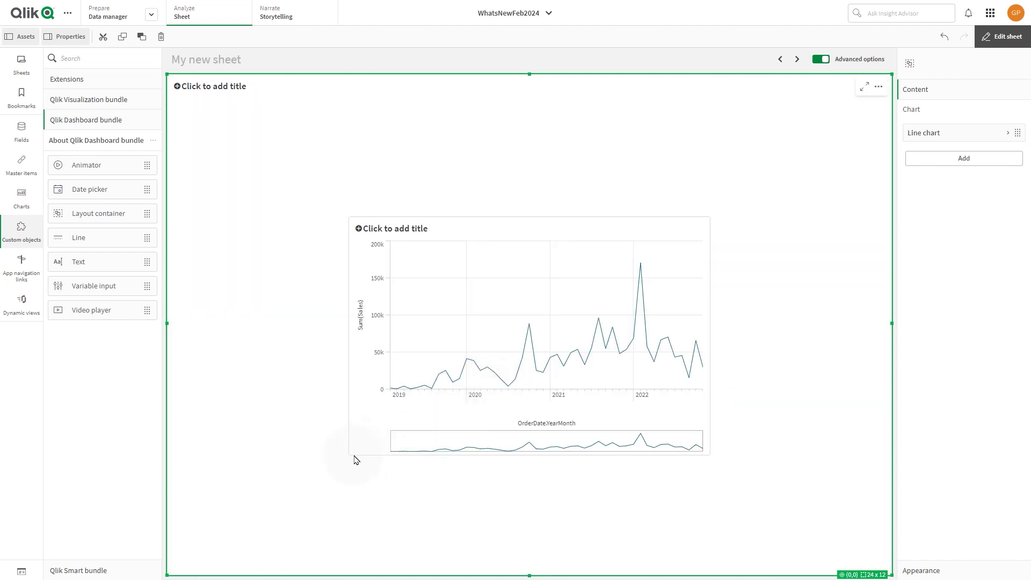
drag(353, 450, 175, 472)
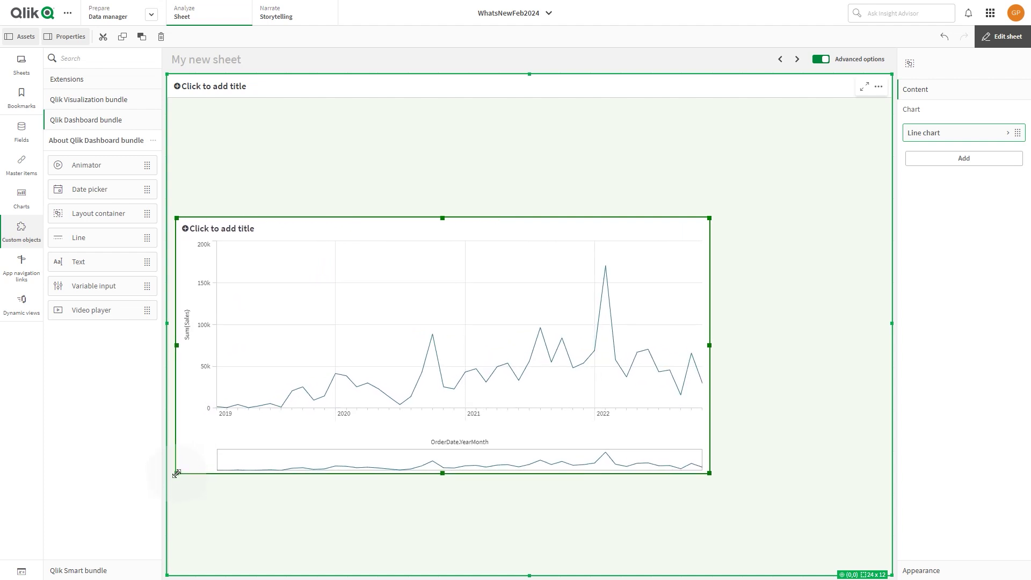
drag(708, 469, 888, 473)
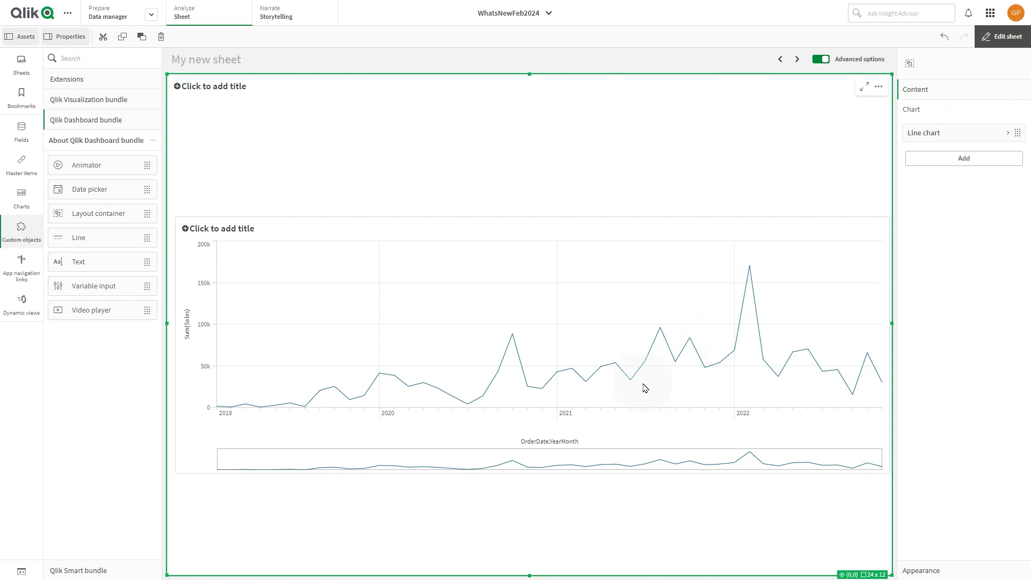
Step: Switch the monthly sales chart's presentation to Area and set its Scrollbar to None
right_click(645, 388)
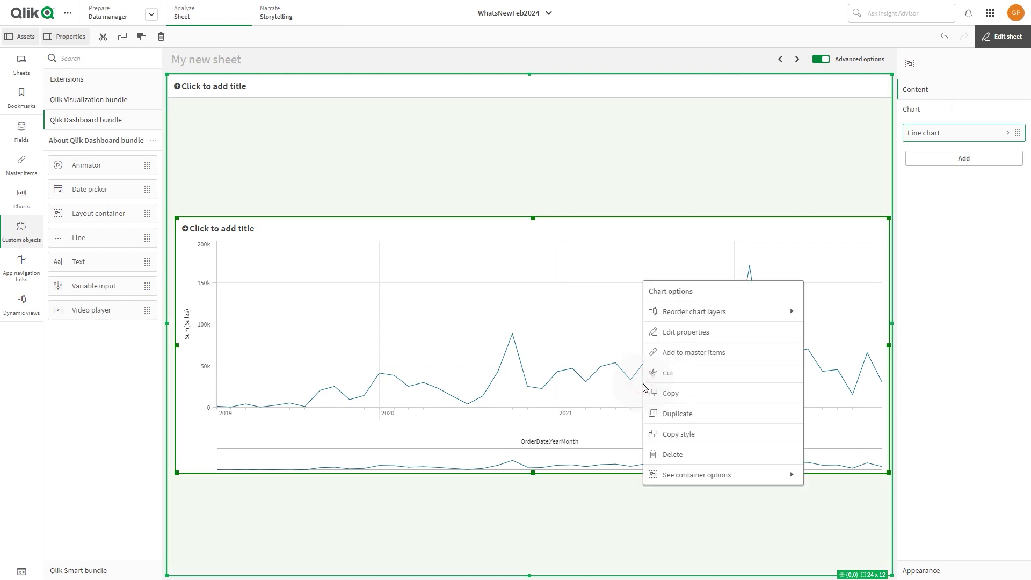
click(701, 334)
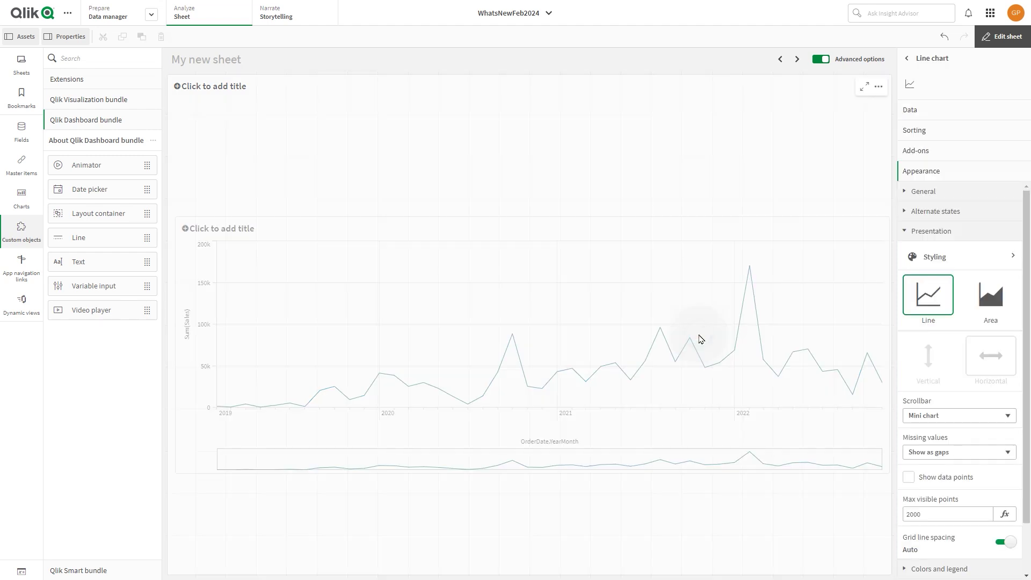
click(991, 300)
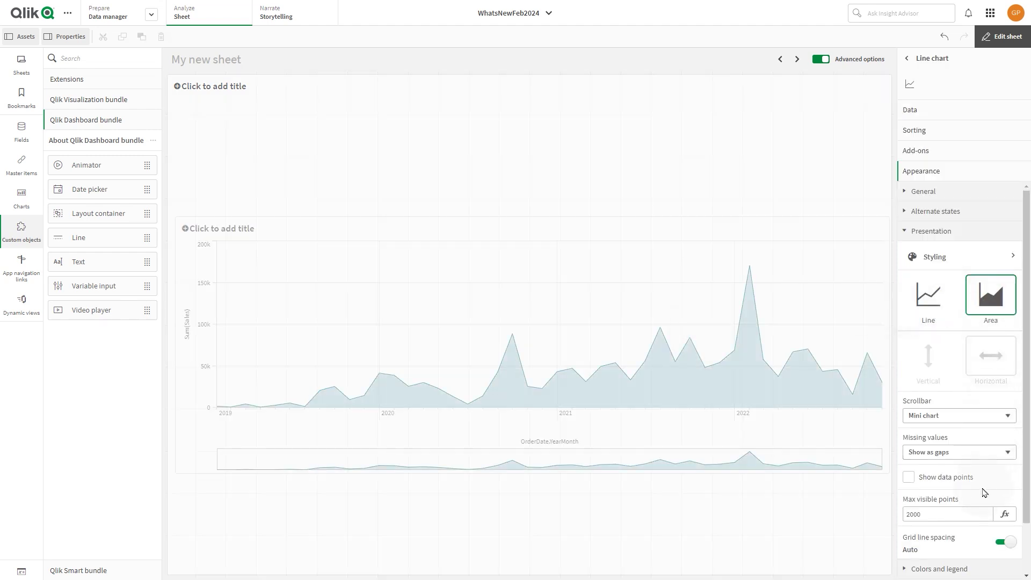
click(937, 416)
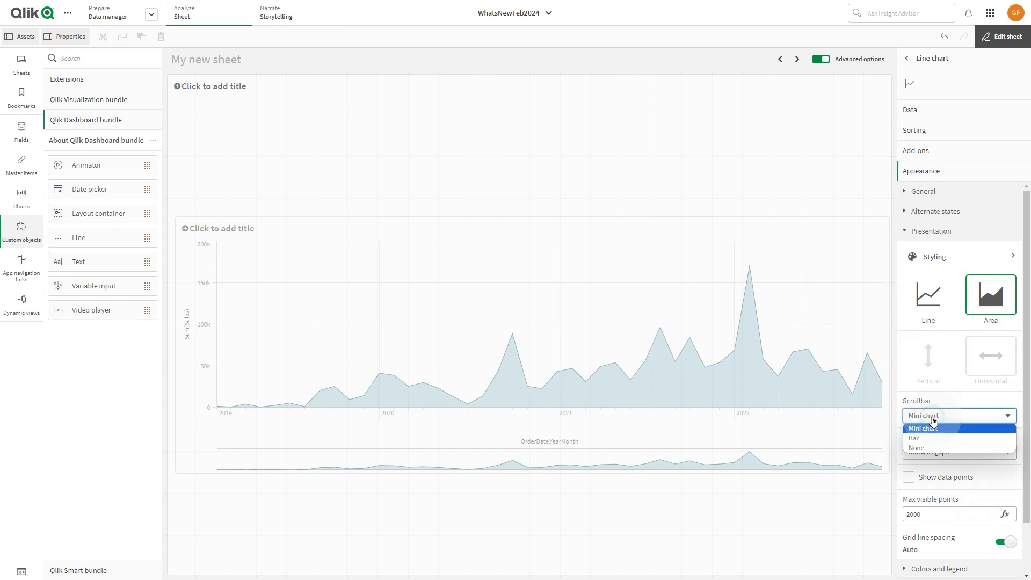
click(931, 450)
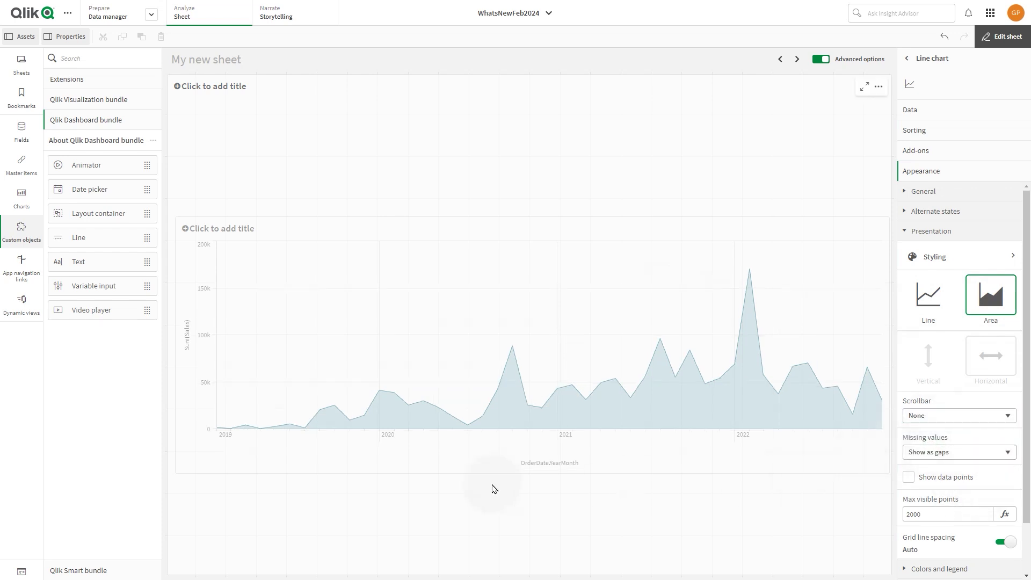
Step: Add a KPI chart to the layout container with the measure Sum(Sales)
click(658, 403)
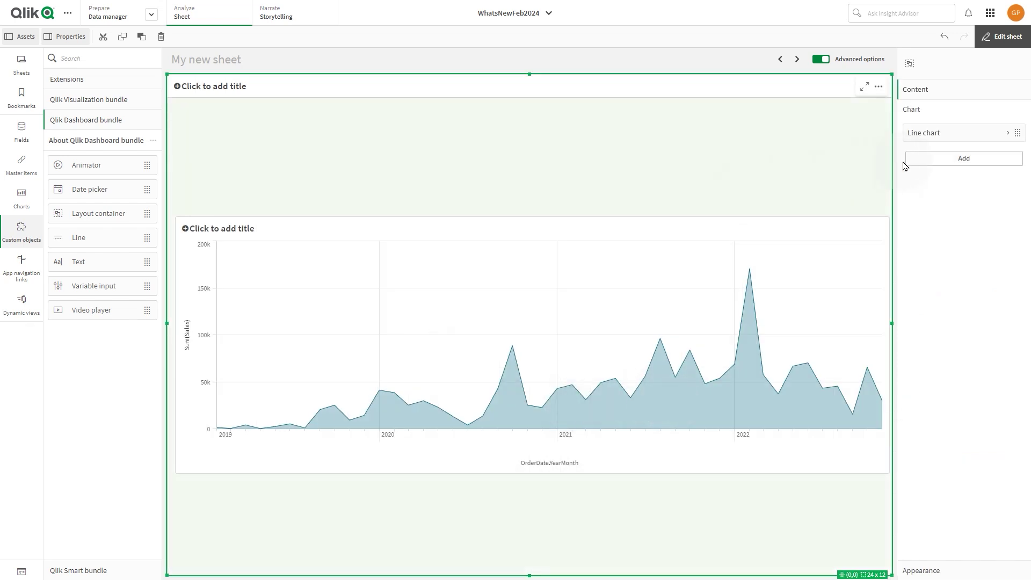
click(944, 161)
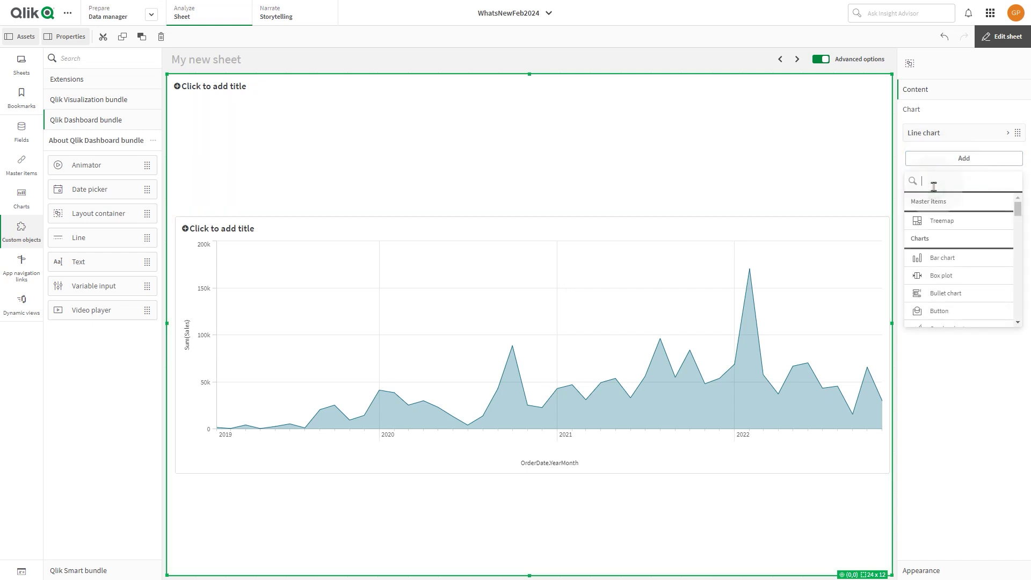
text(KPI)
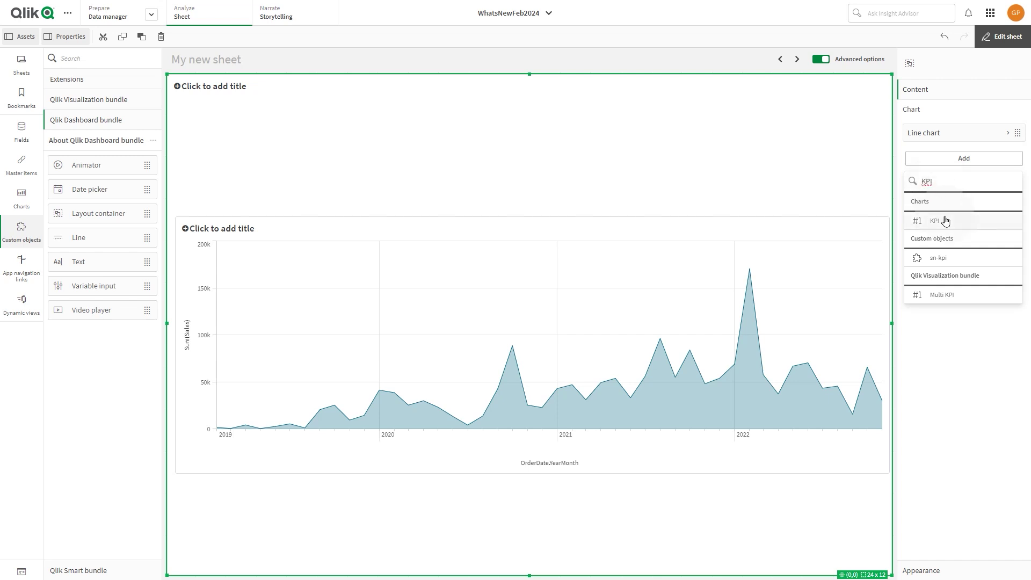
click(944, 227)
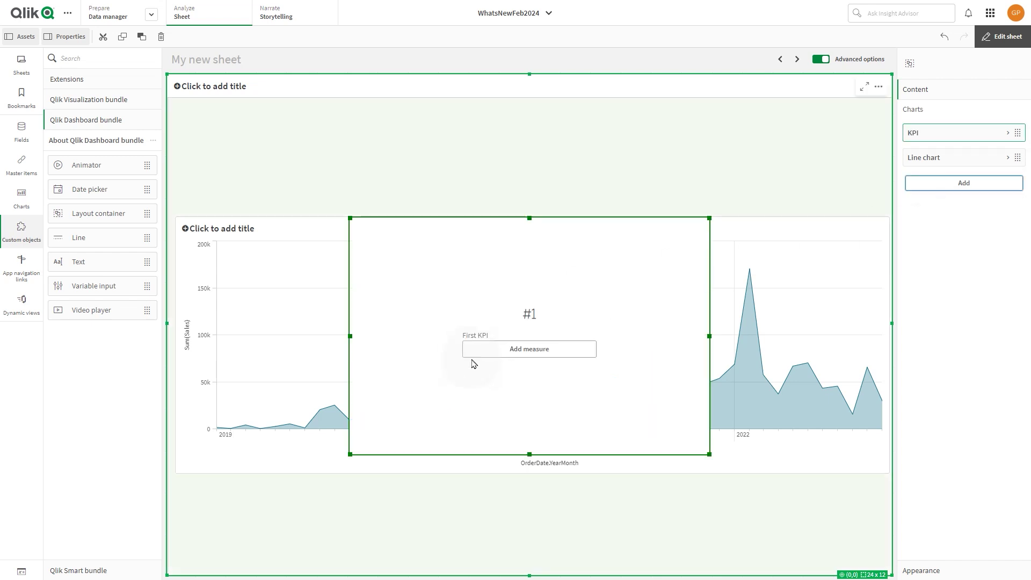
click(523, 357)
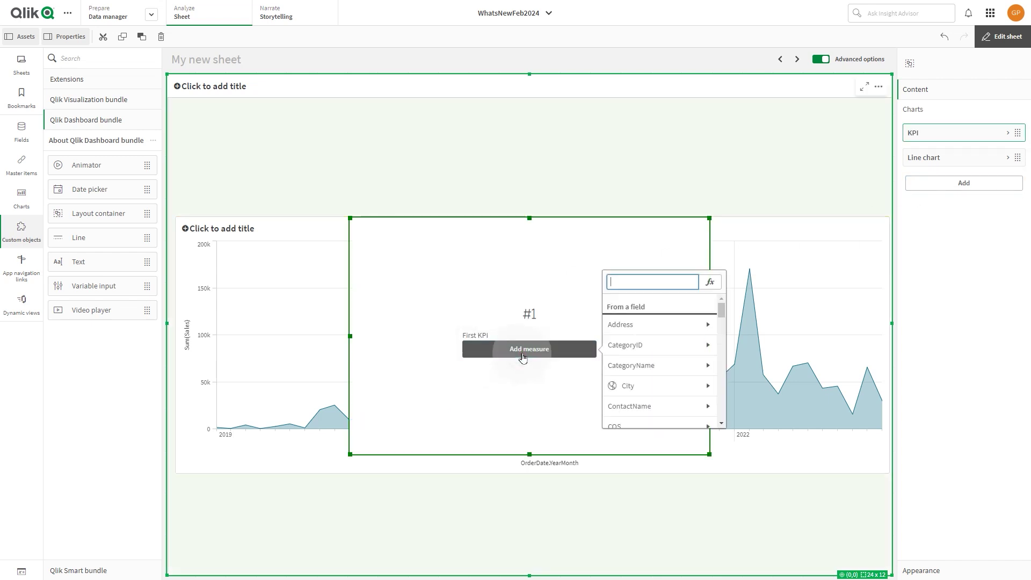
click(647, 282)
text(Sales)
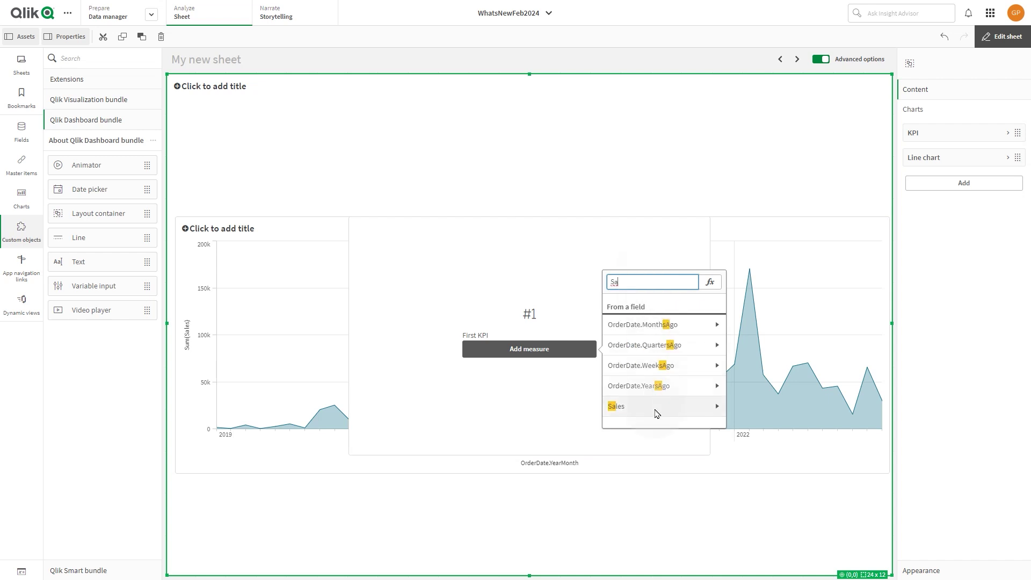
click(657, 343)
click(652, 320)
Step: Shrink the 1.79M KPI and position it over the area chart's upper left
click(376, 223)
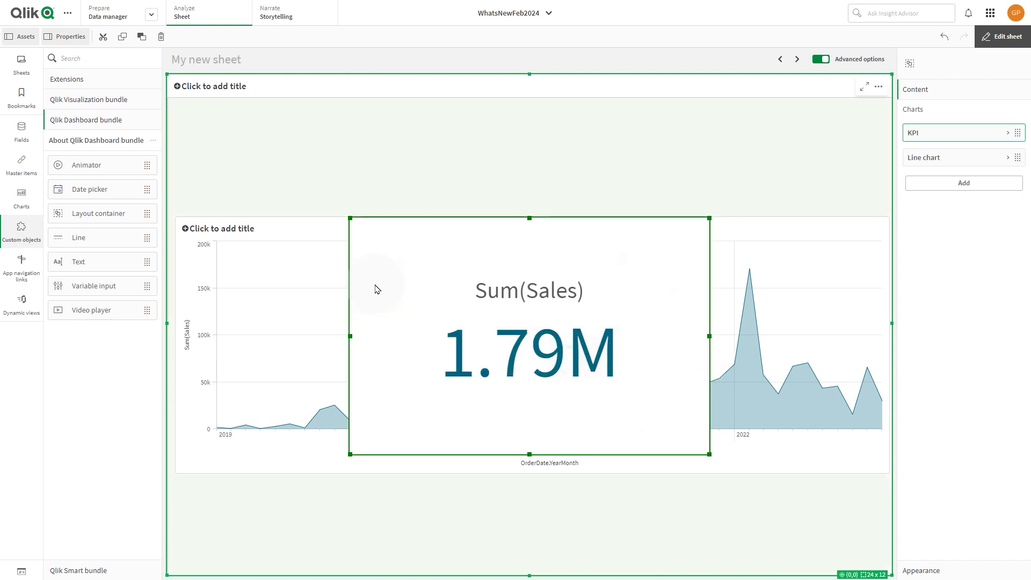
drag(350, 218, 568, 382)
click(973, 161)
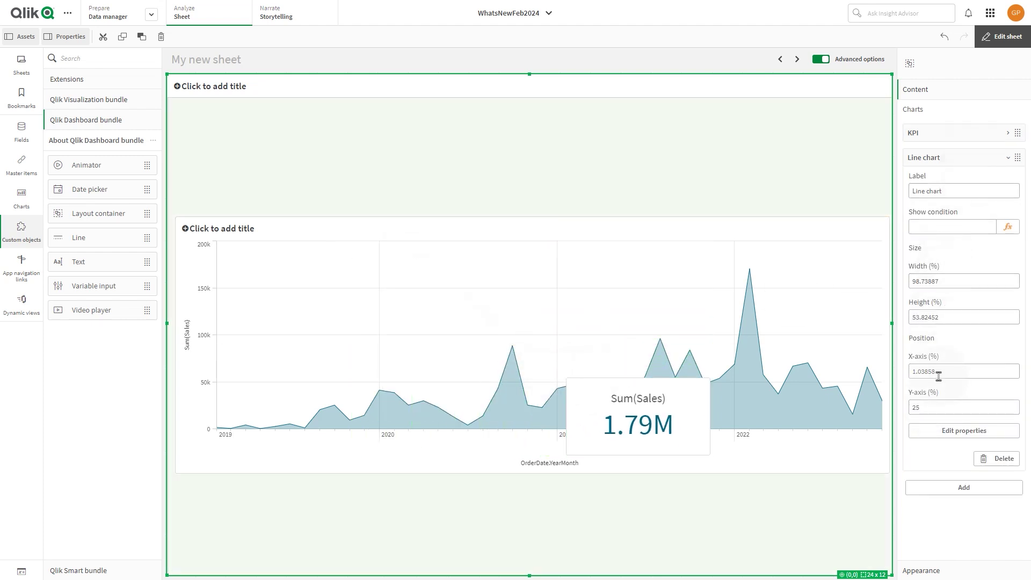
drag(659, 428, 408, 299)
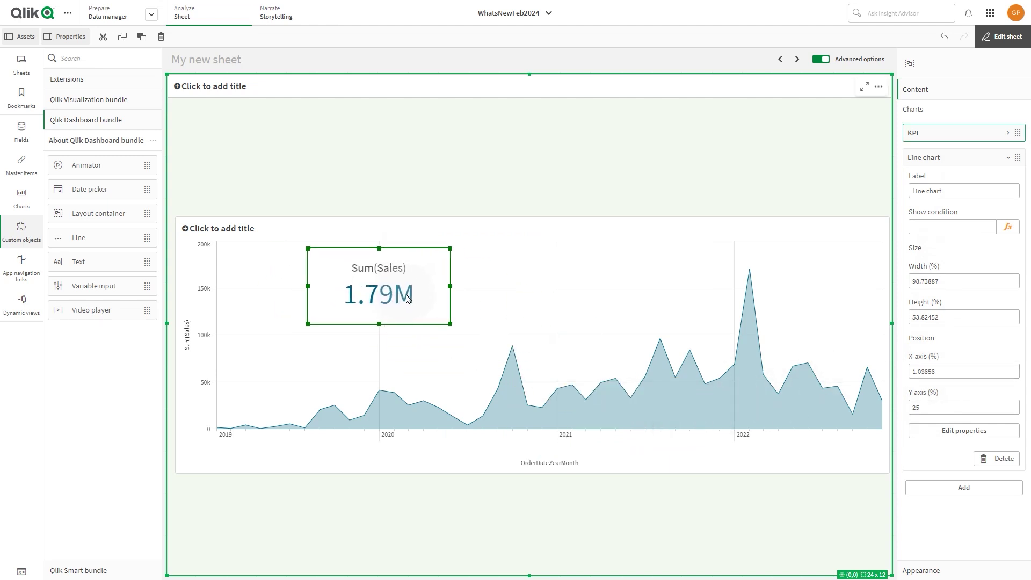
Step: Set the 1.79M KPI's Styling background colour to none, then reselect the layout container
right_click(382, 301)
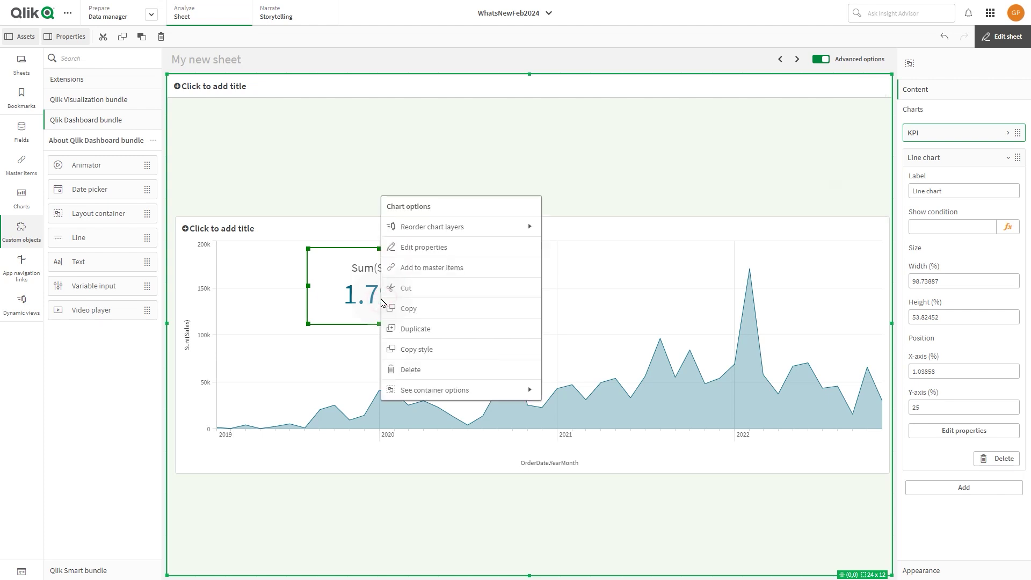
click(424, 248)
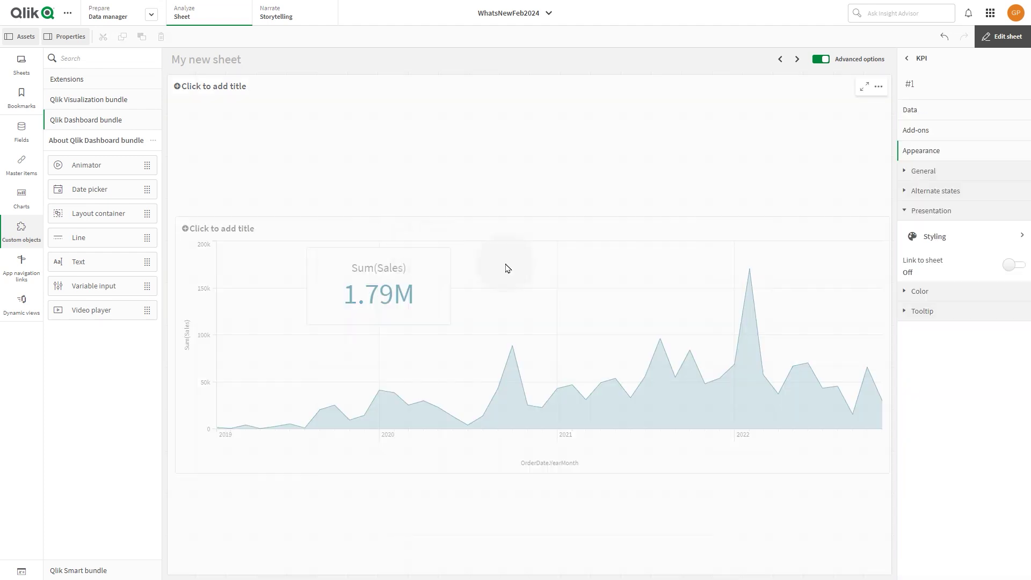
click(949, 241)
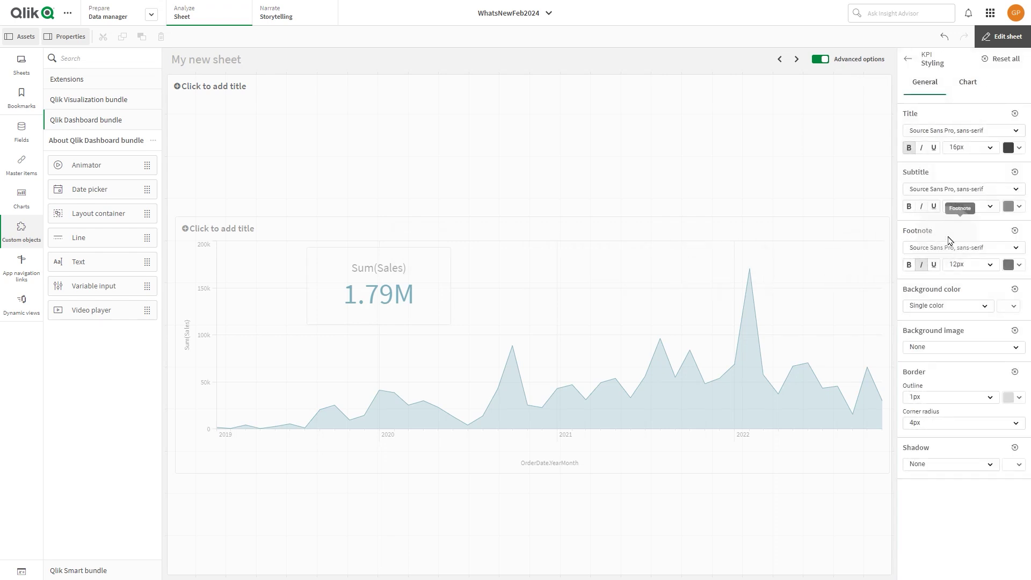
click(1007, 306)
click(932, 333)
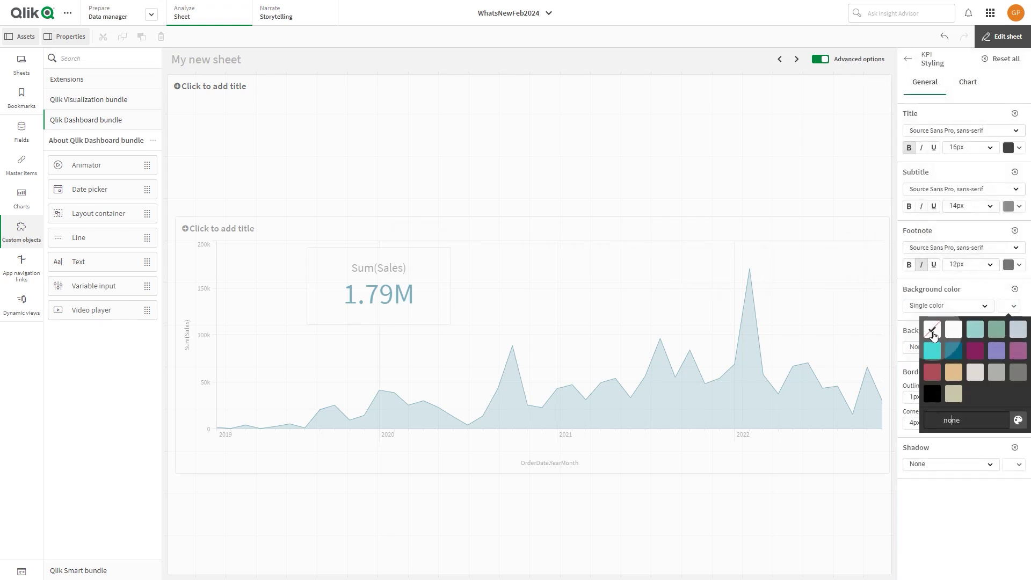
click(687, 341)
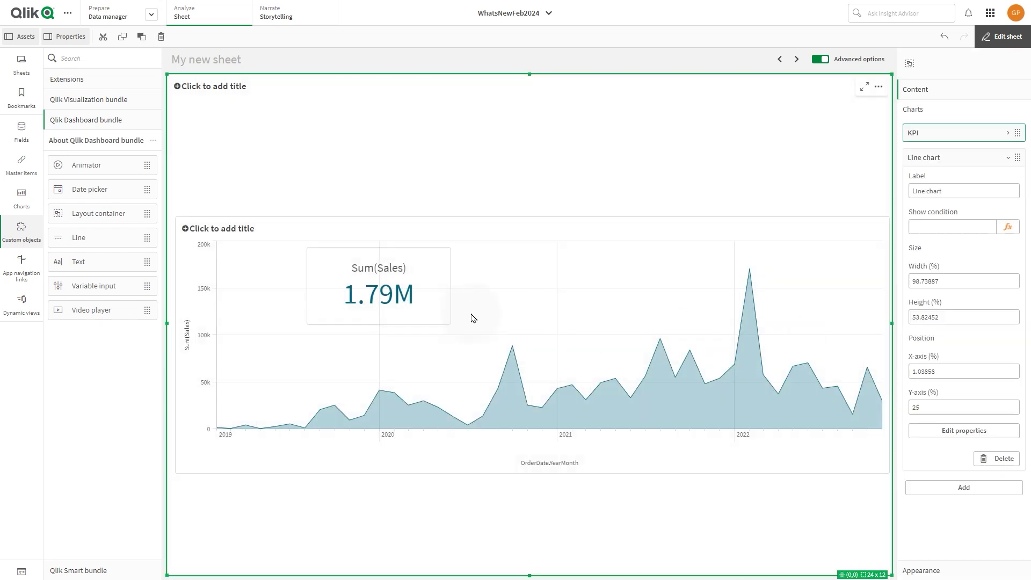
click(931, 158)
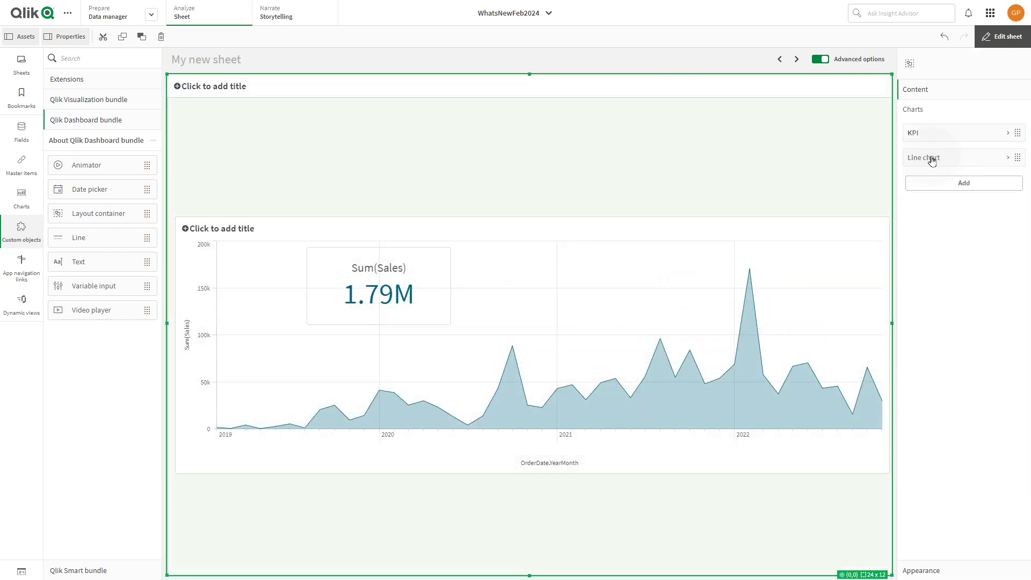
Step: Add a second KPI with the expression (Sum (Sales) - Sum(COS)), showing 363.2k
click(952, 184)
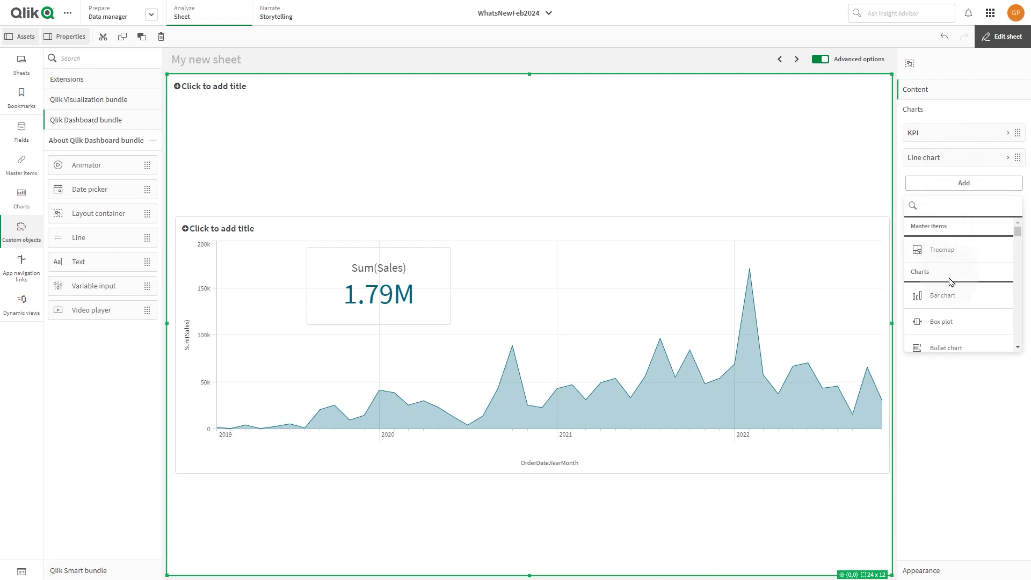
scroll(951, 282, down, 4)
click(927, 336)
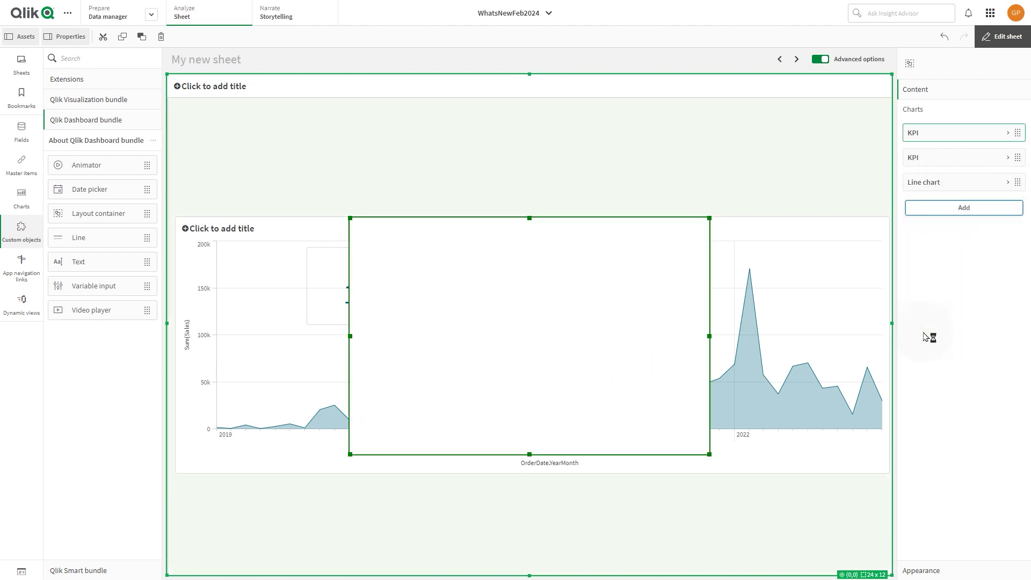
click(503, 355)
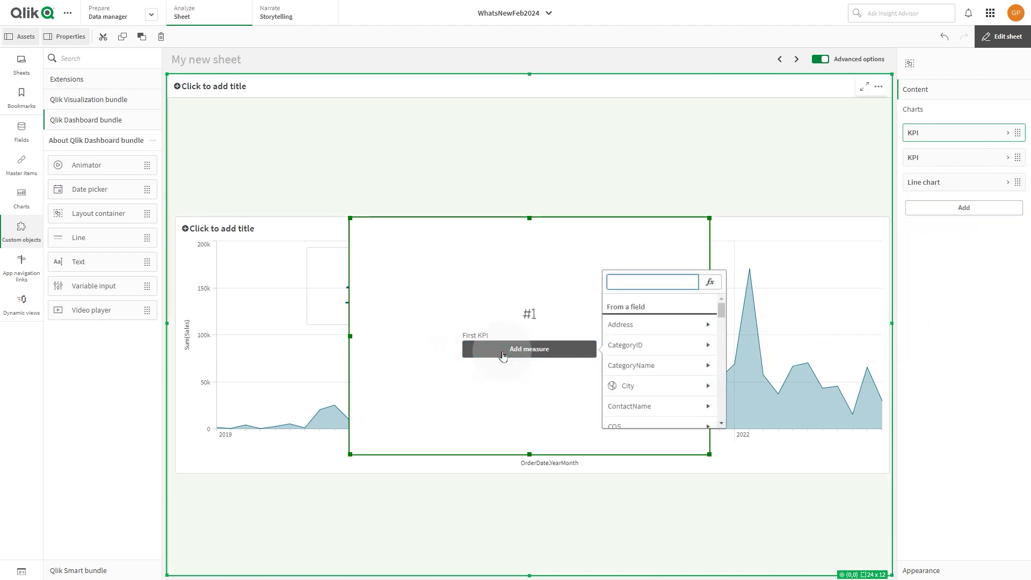
click(710, 281)
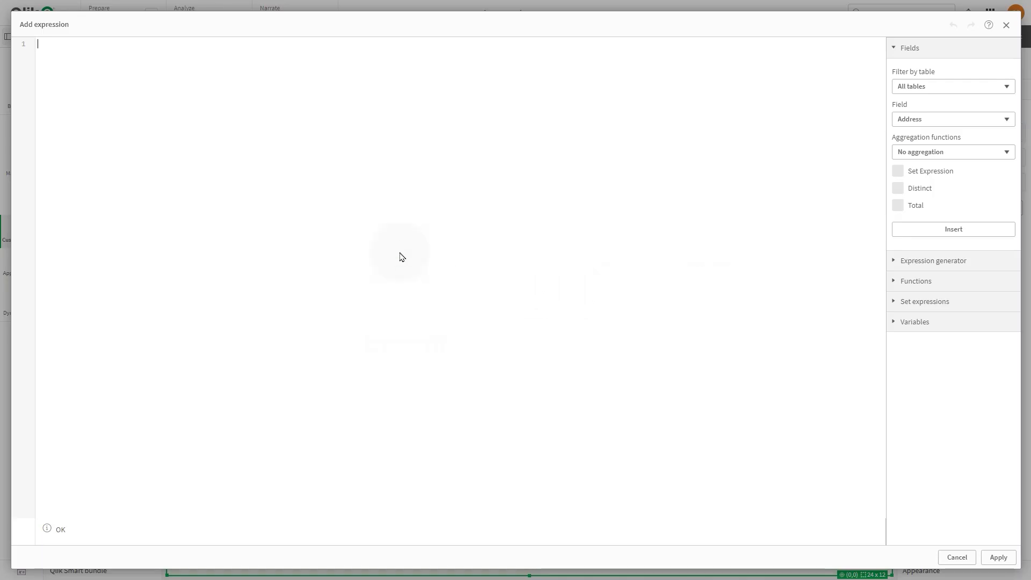
text((Sum (Sales))
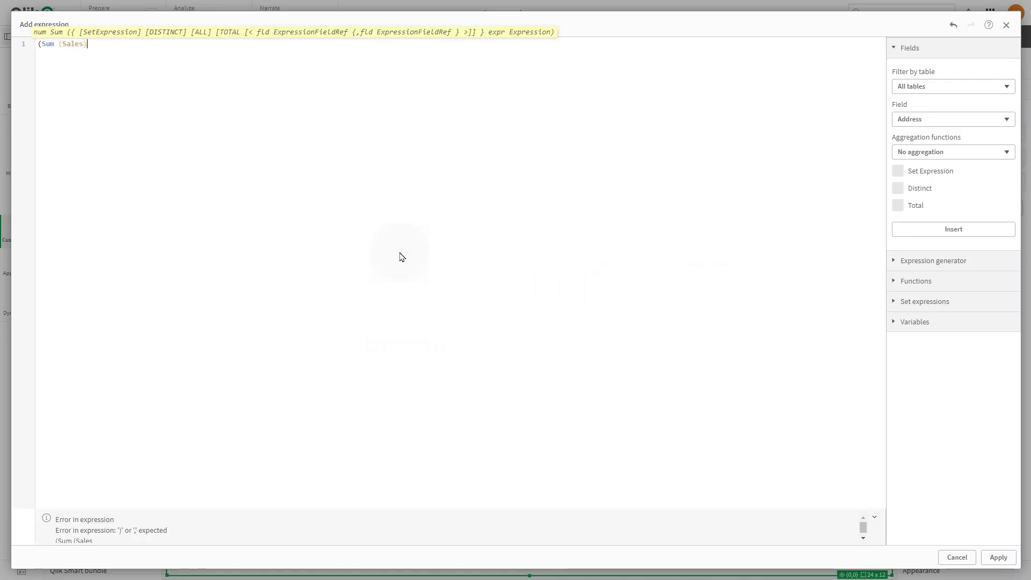
text( - Sum(COS)))
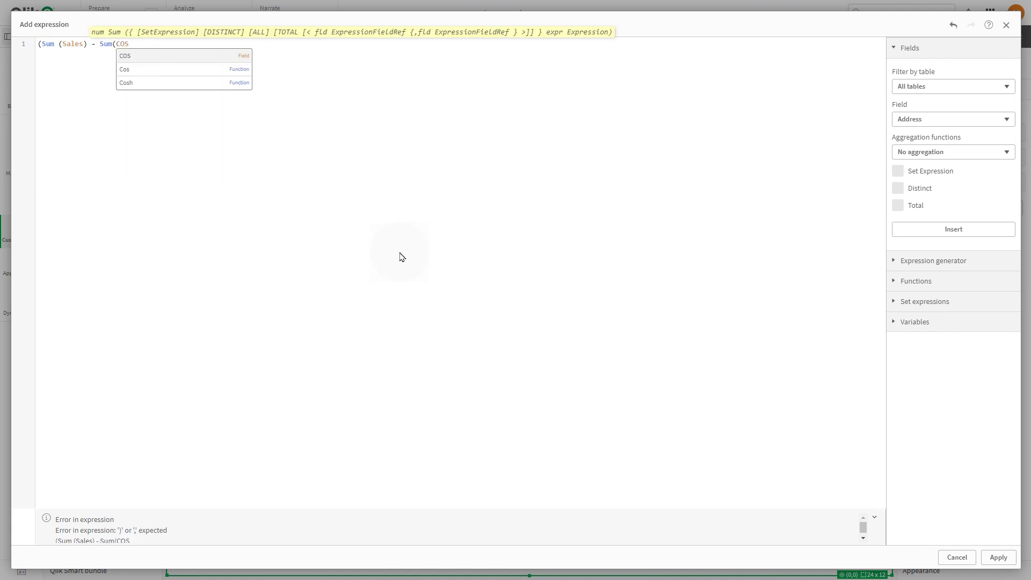
click(998, 557)
click(615, 391)
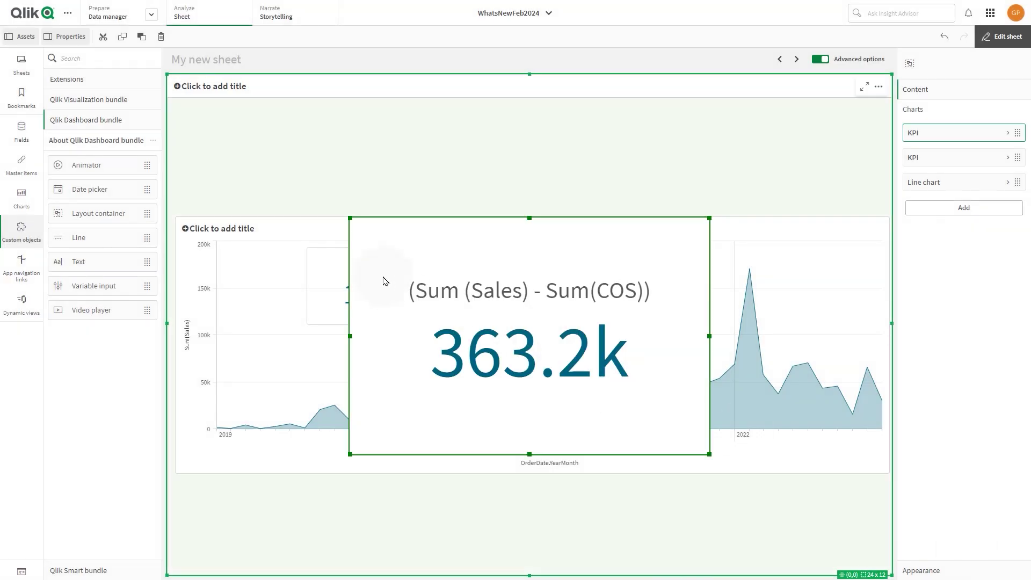
Step: Shrink the 363.2k KPI onto the chart's top right and set its background colour to none
drag(349, 218, 585, 322)
drag(639, 358, 736, 254)
right_click(736, 254)
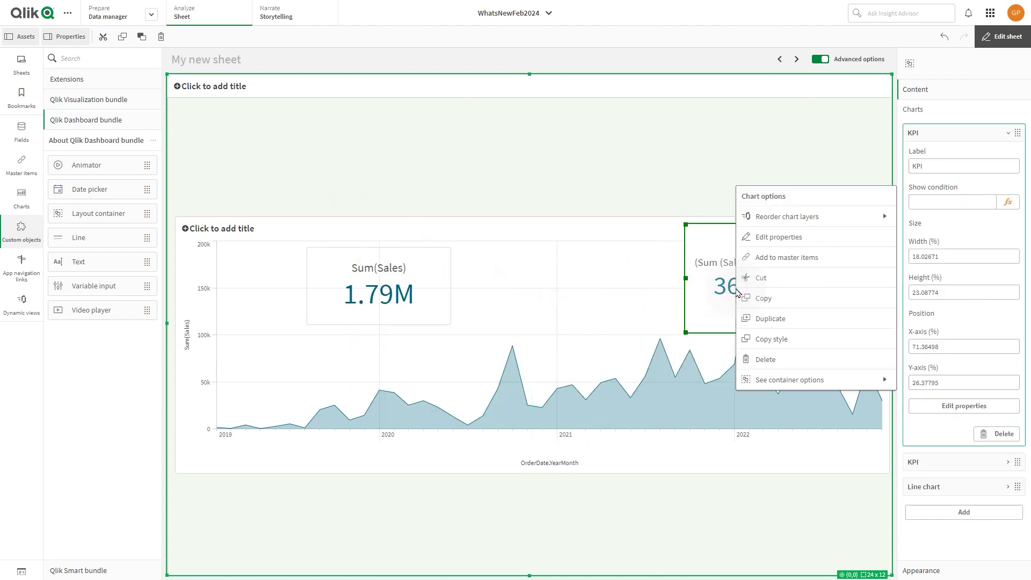
click(772, 237)
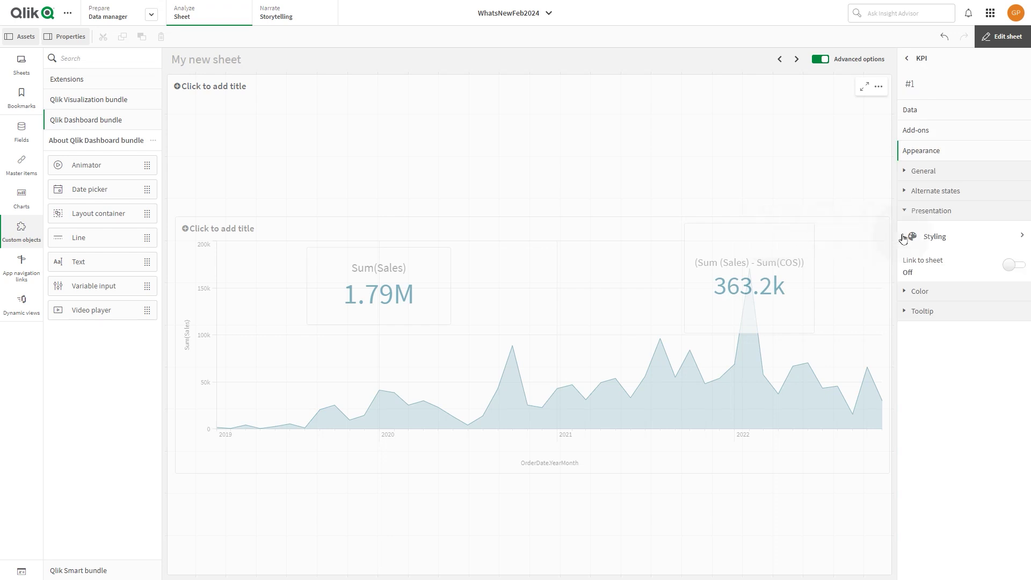
click(940, 238)
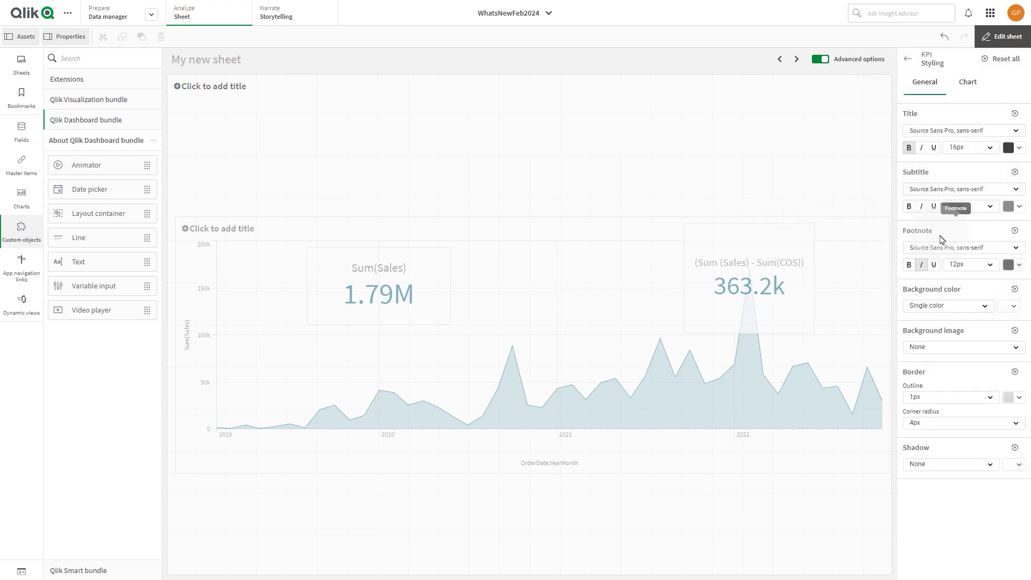
click(1008, 310)
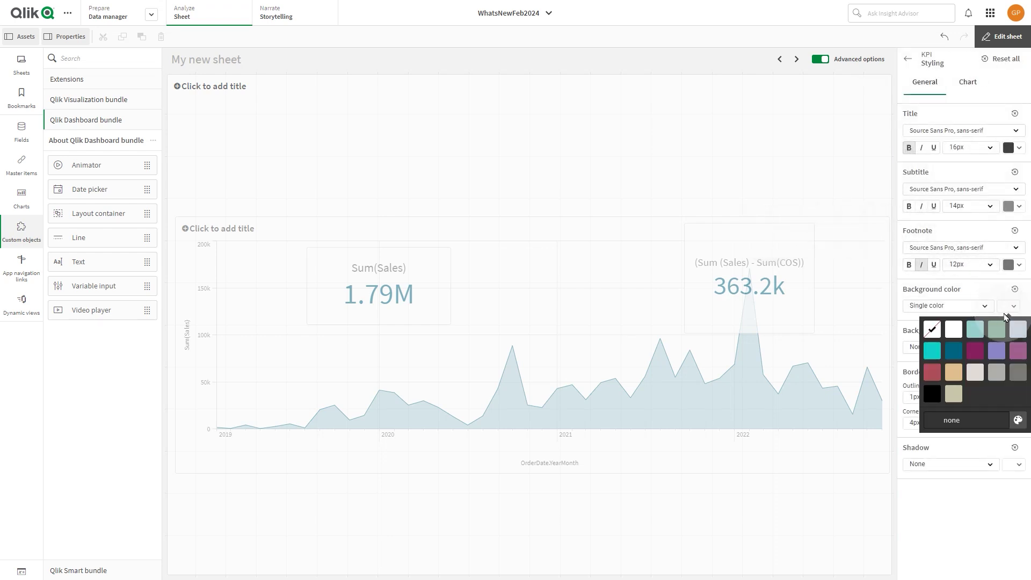
click(933, 329)
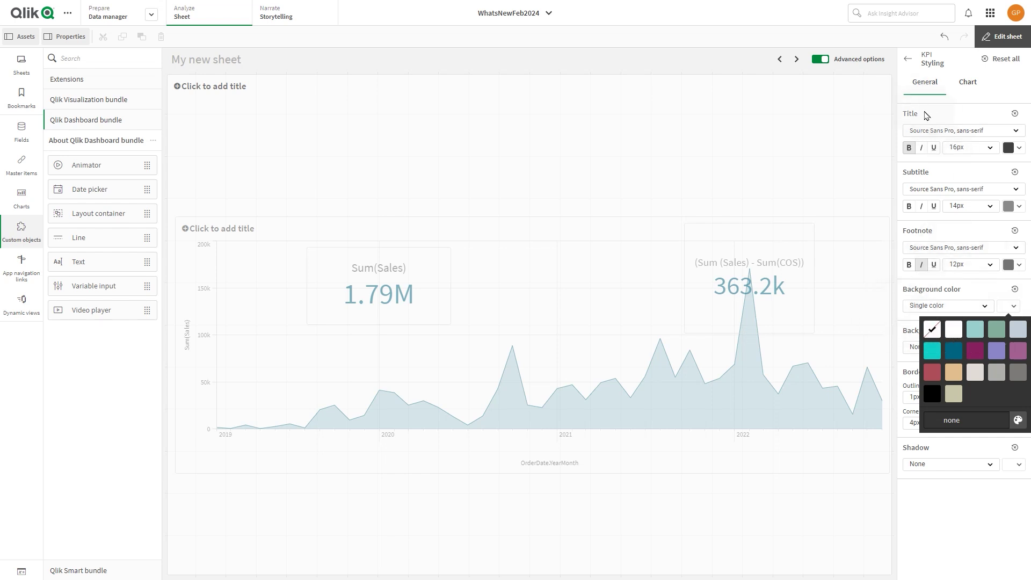
click(945, 92)
click(908, 58)
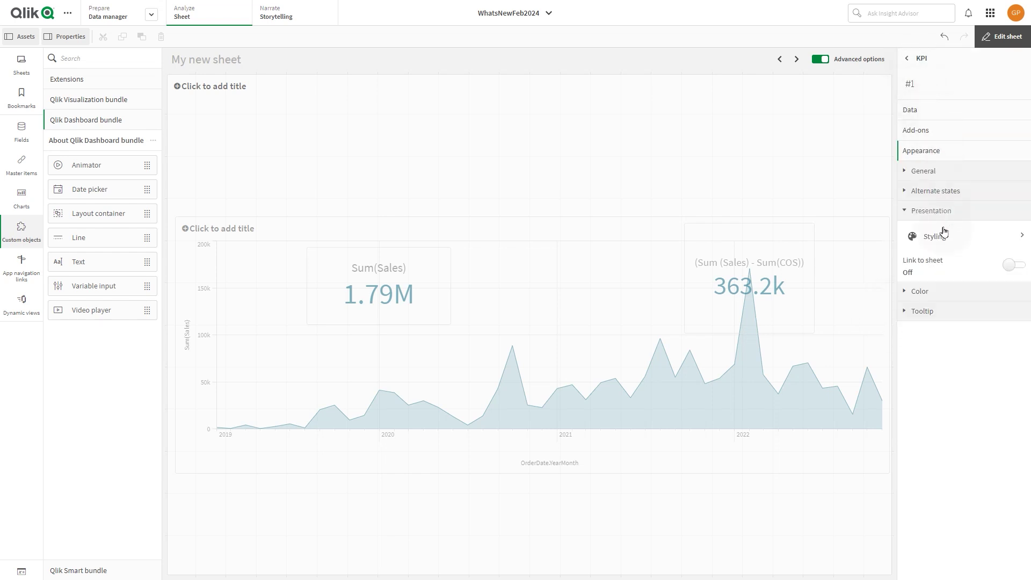
Step: Label the profit KPI's measure 'Profit'
click(936, 168)
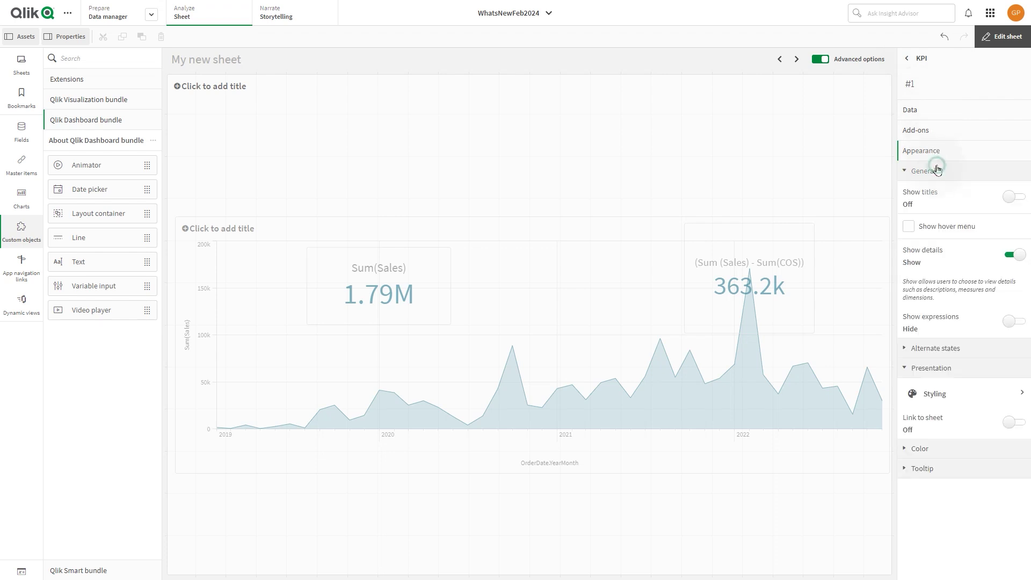
click(922, 110)
click(946, 161)
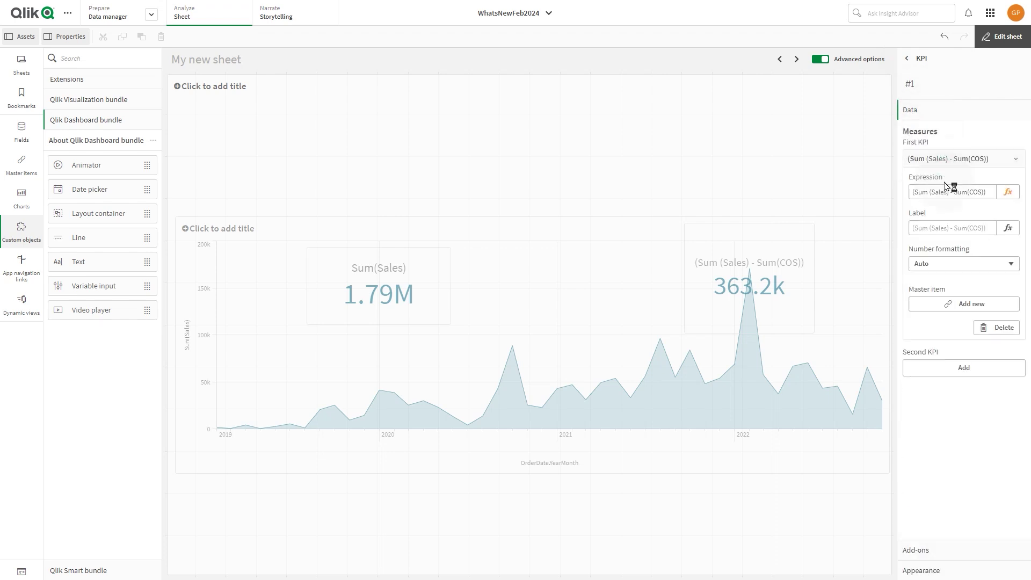
click(939, 229)
text(Profit)
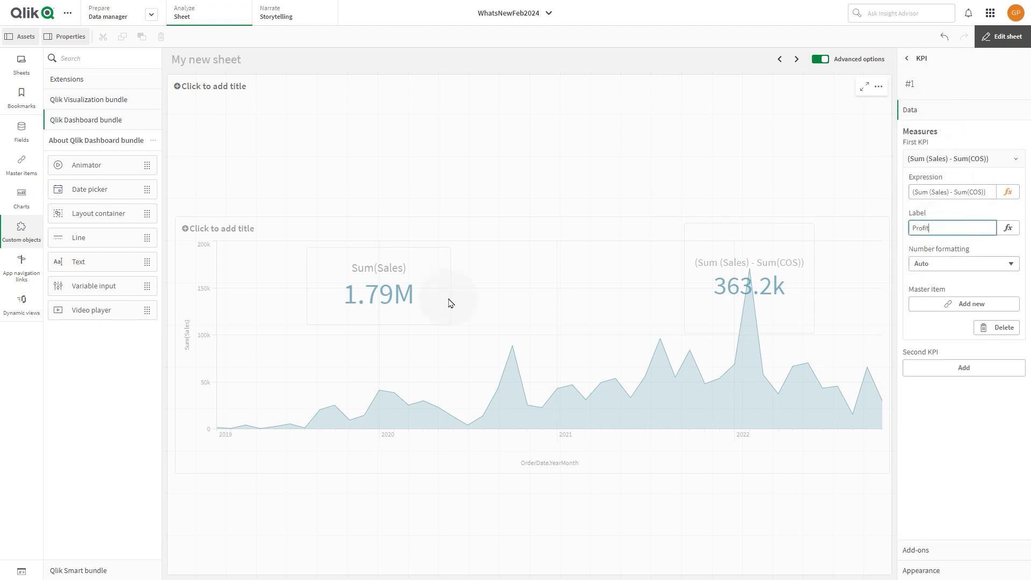
click(379, 293)
Step: Label the Sum(Sales) KPI's measure 'Sales'
right_click(373, 296)
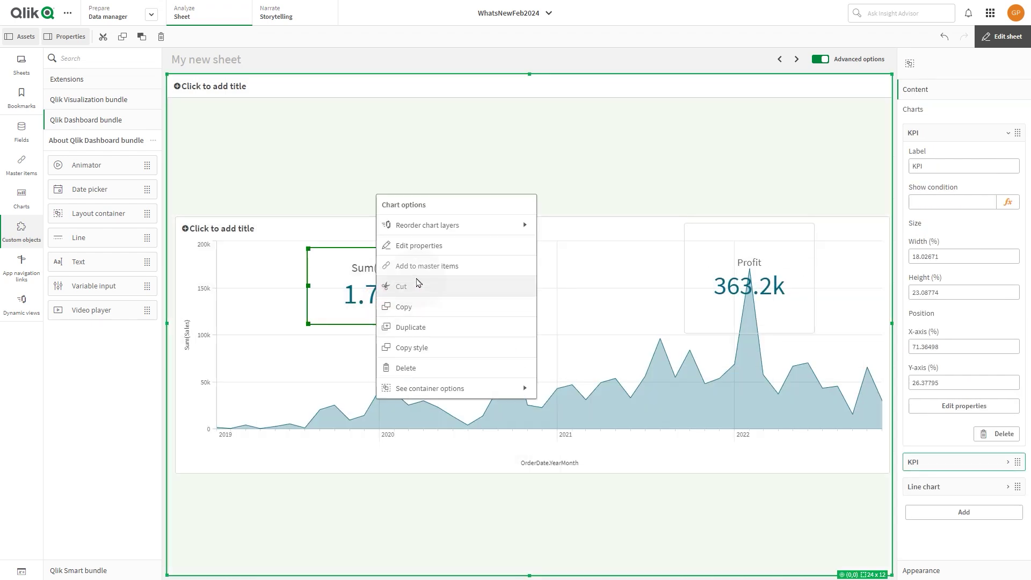
click(429, 245)
click(981, 161)
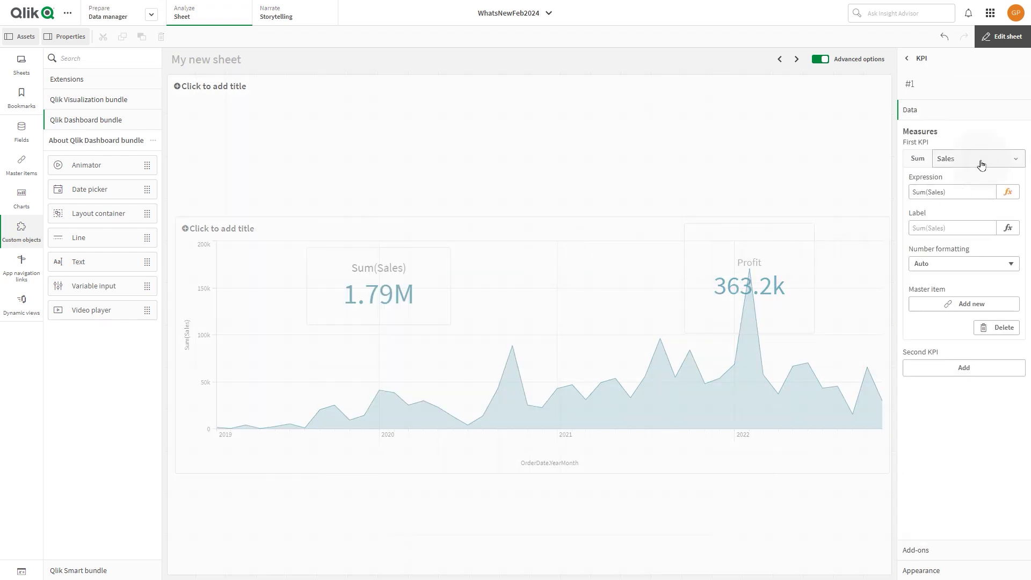
click(939, 230)
text(Sales)
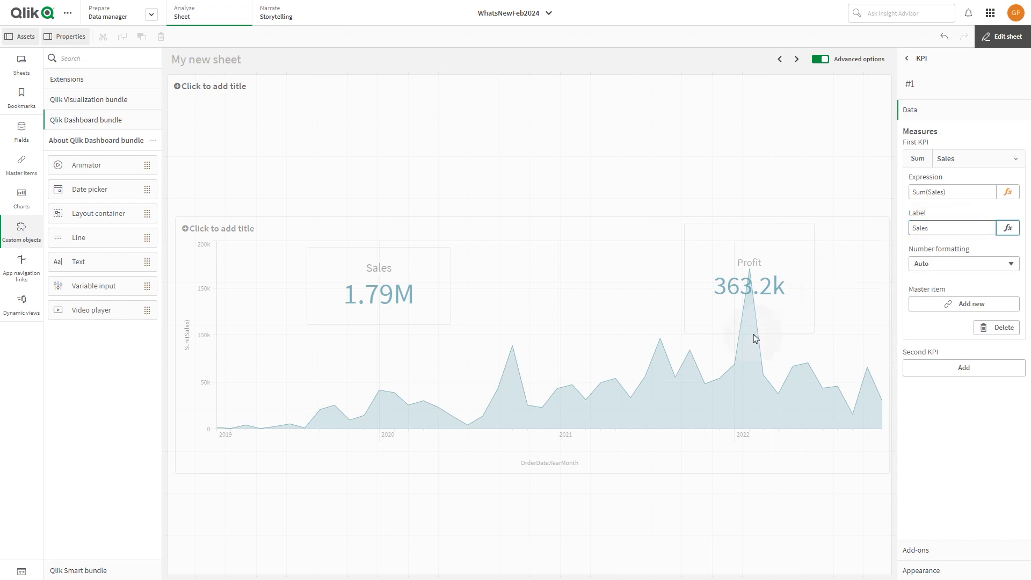
click(773, 299)
Step: Raise both the Profit and Sales KPIs higher over the area chart
drag(774, 301, 770, 279)
click(402, 294)
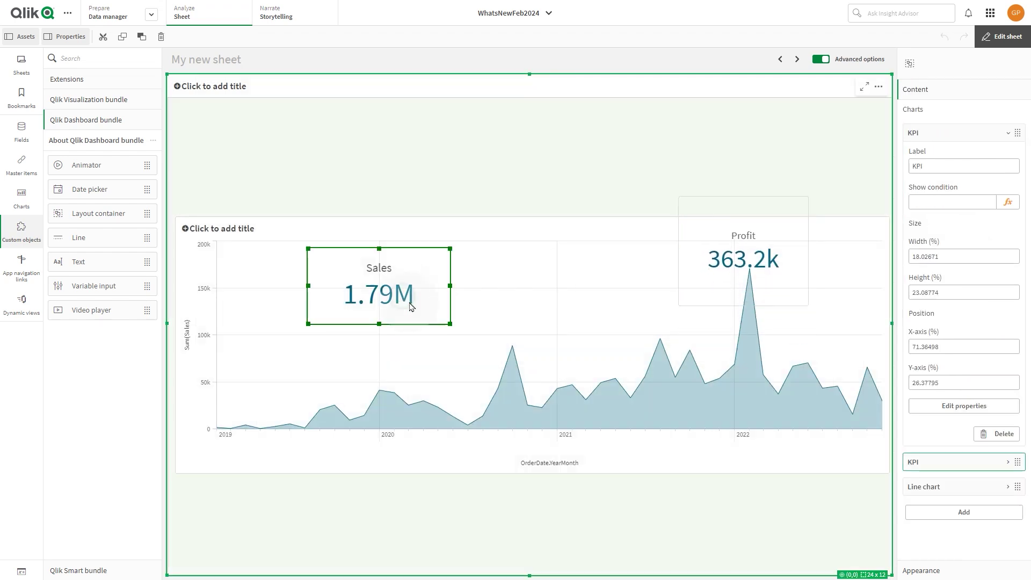
drag(403, 294, 404, 256)
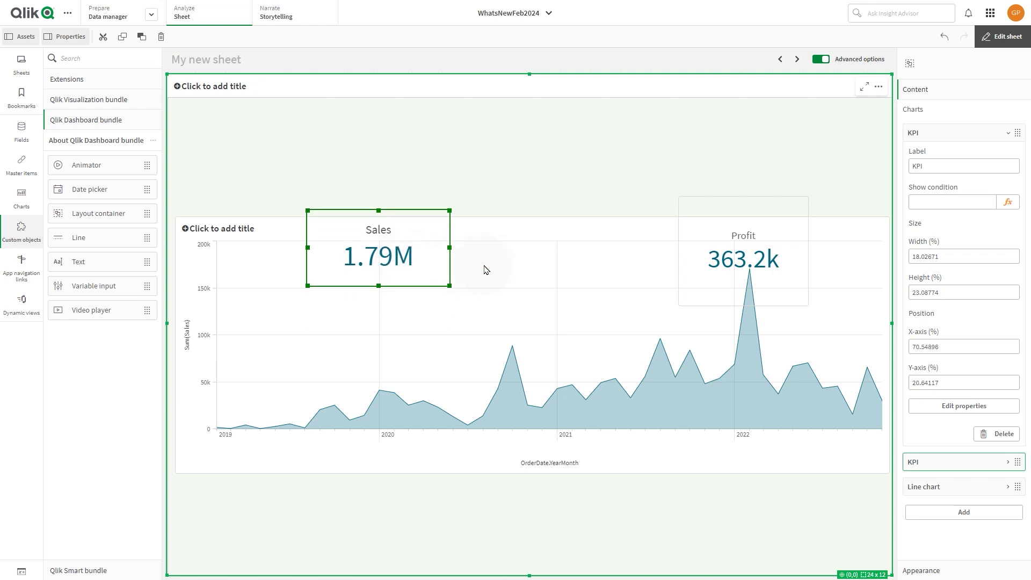
Step: Switch off Show titles for the area chart under Appearance > General, then finish editing the sheet
right_click(485, 312)
click(529, 274)
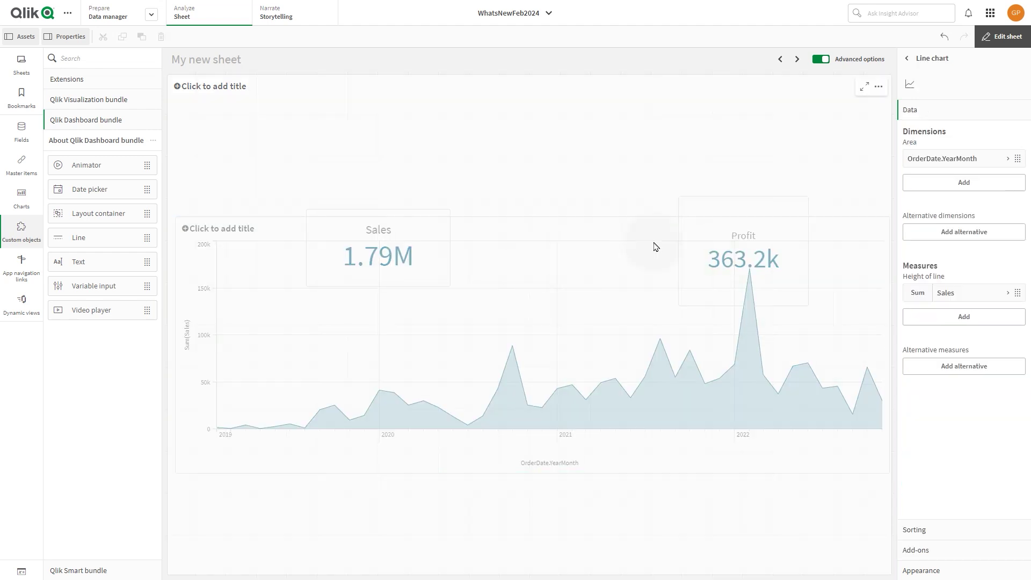
click(956, 156)
scroll(964, 375, down, 3)
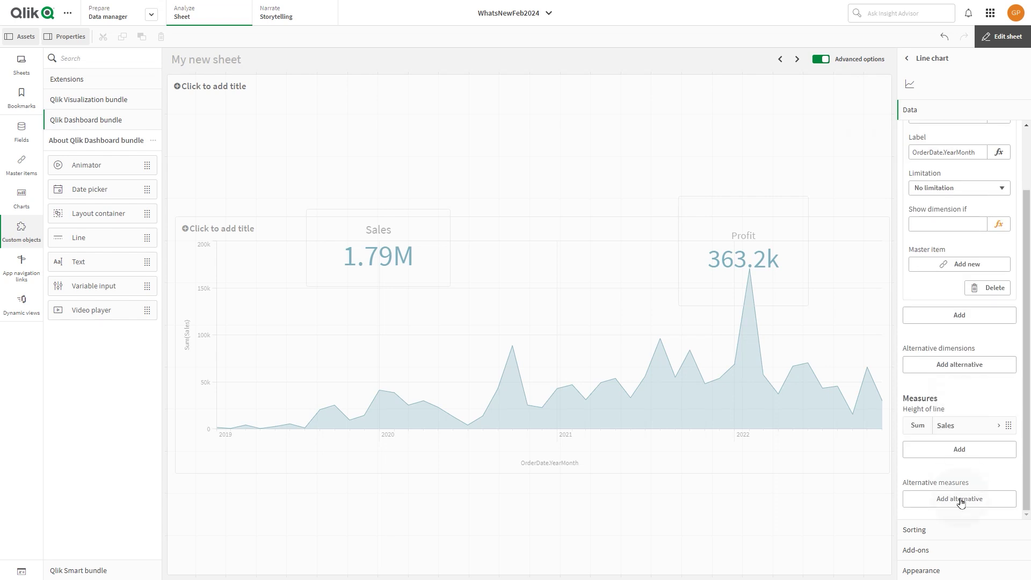
click(972, 574)
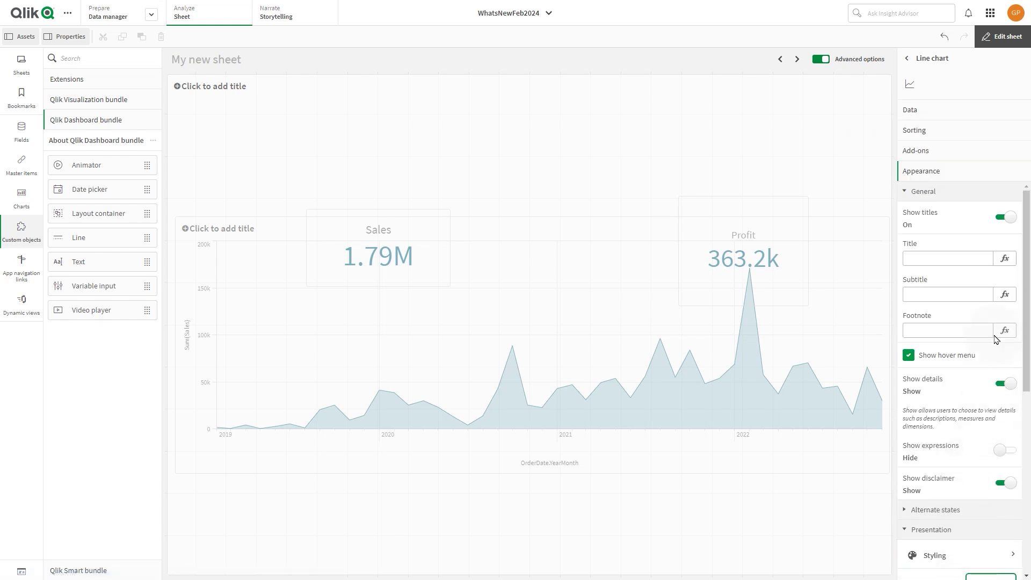
click(1004, 216)
click(679, 209)
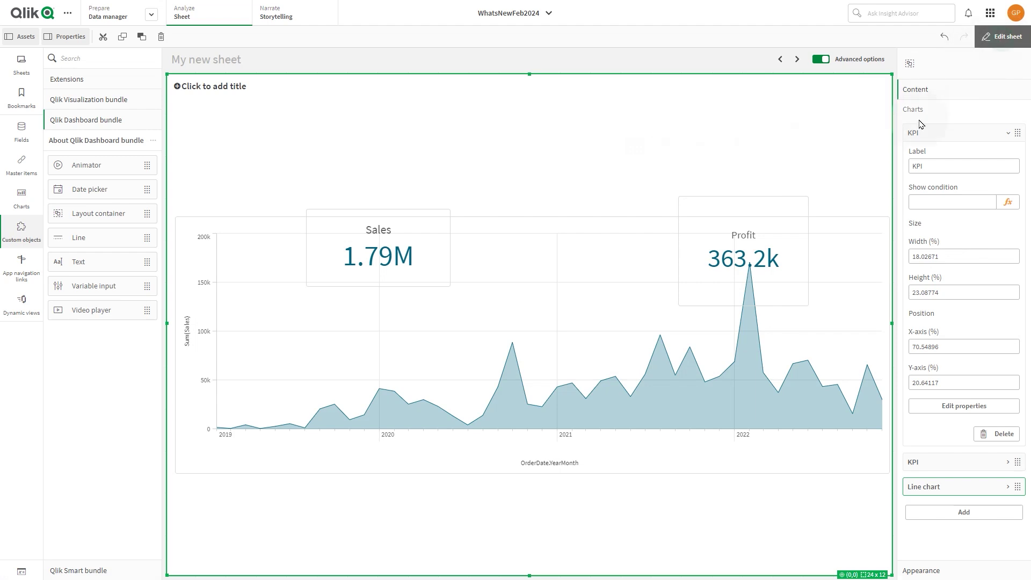
click(999, 36)
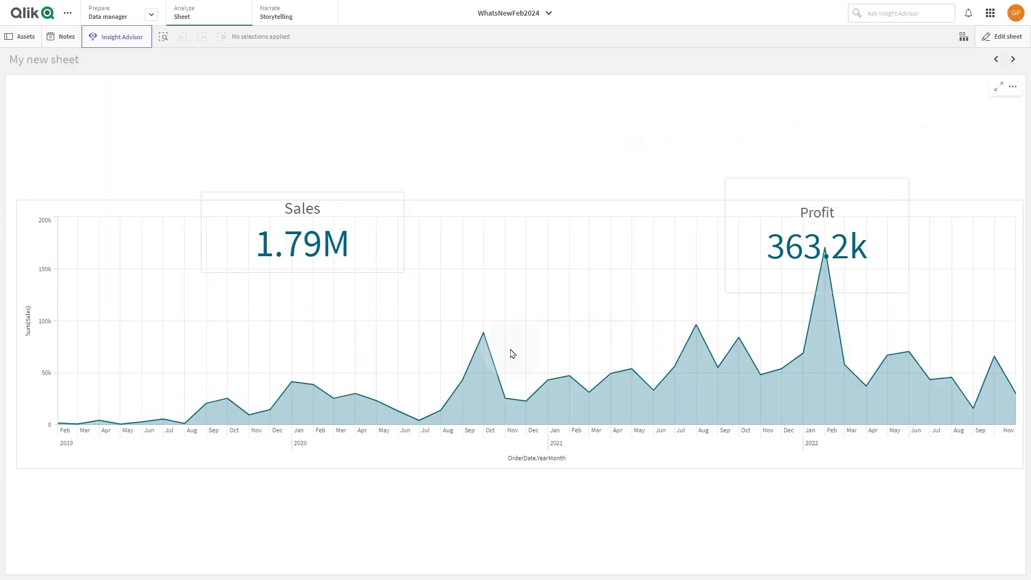